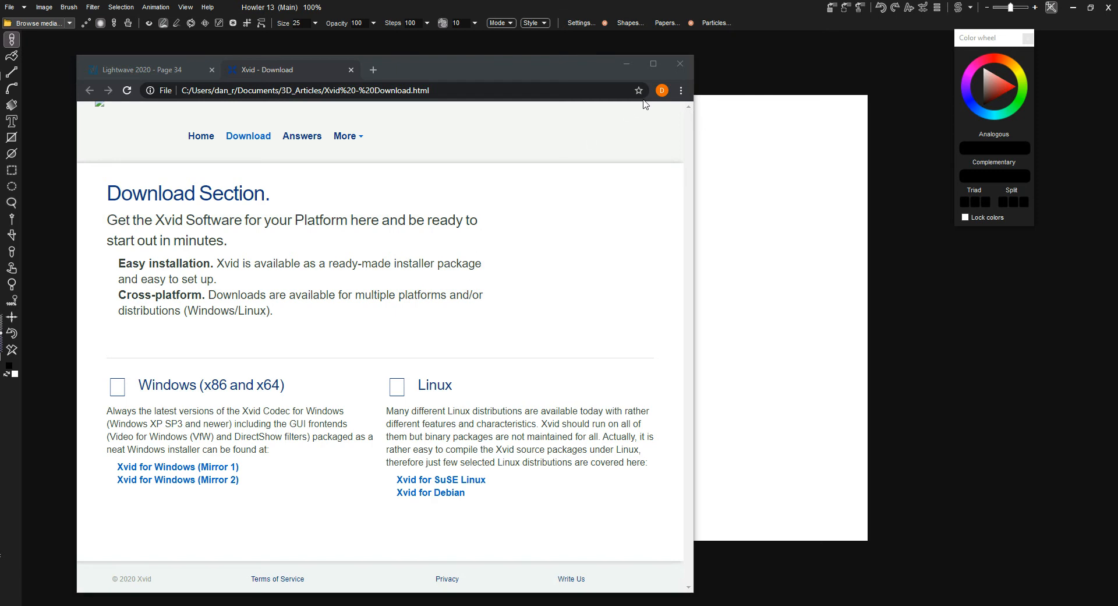
- Load all frames of orangutan-shaky.avi as an animation and play it back to check the camera shake
click(680, 64)
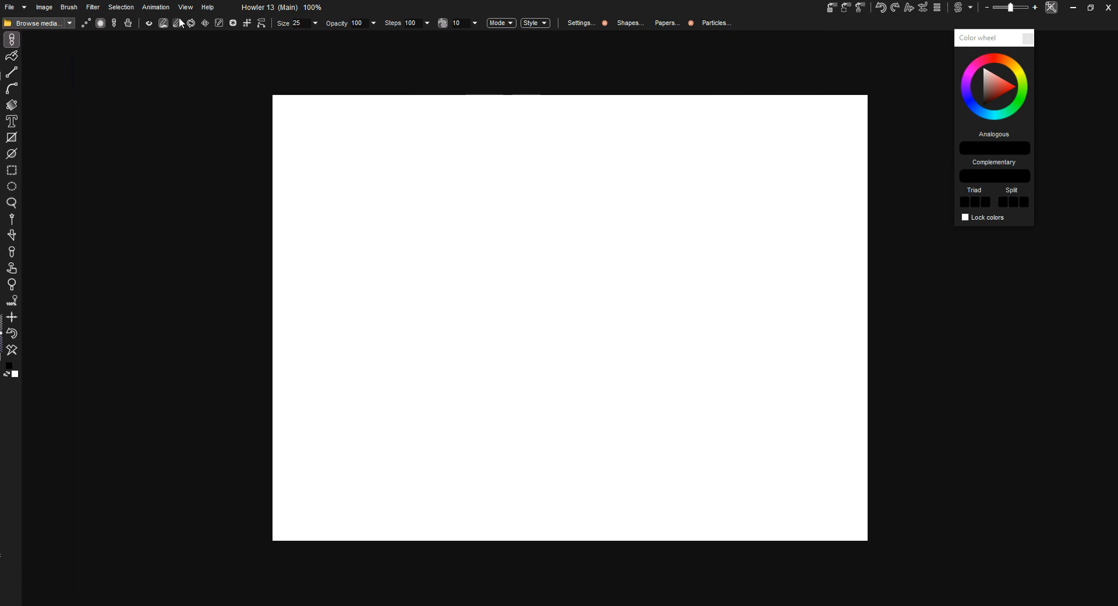
click(156, 7)
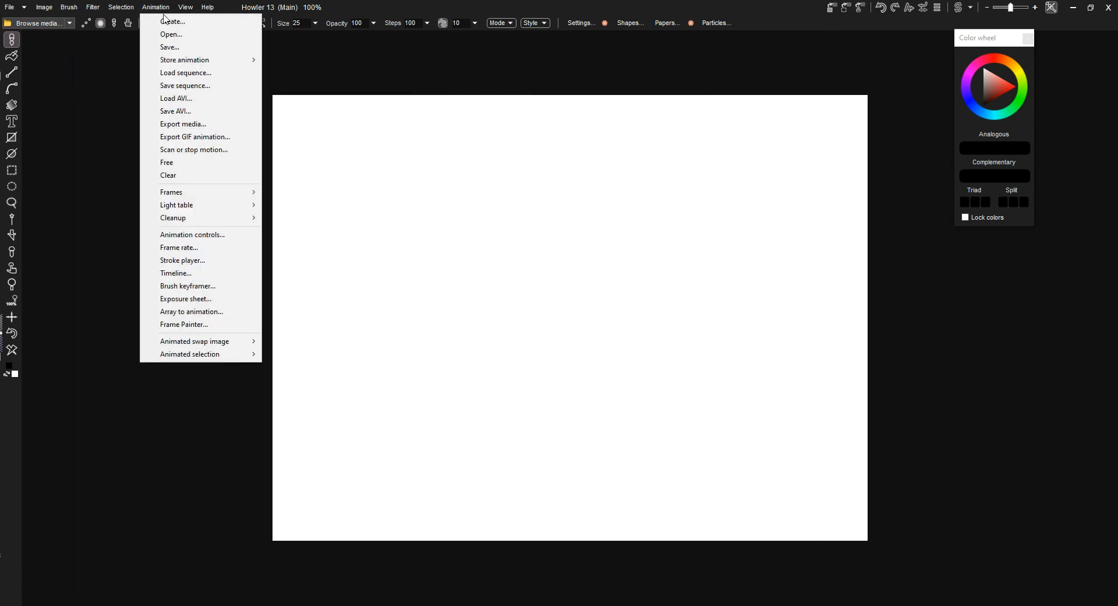
click(189, 98)
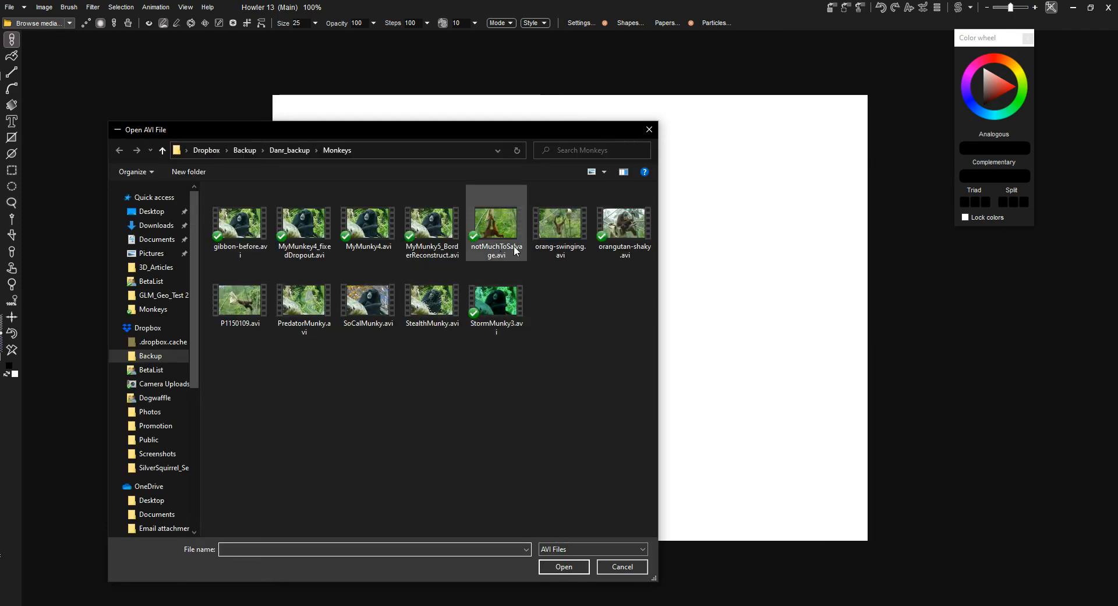
double_click(631, 222)
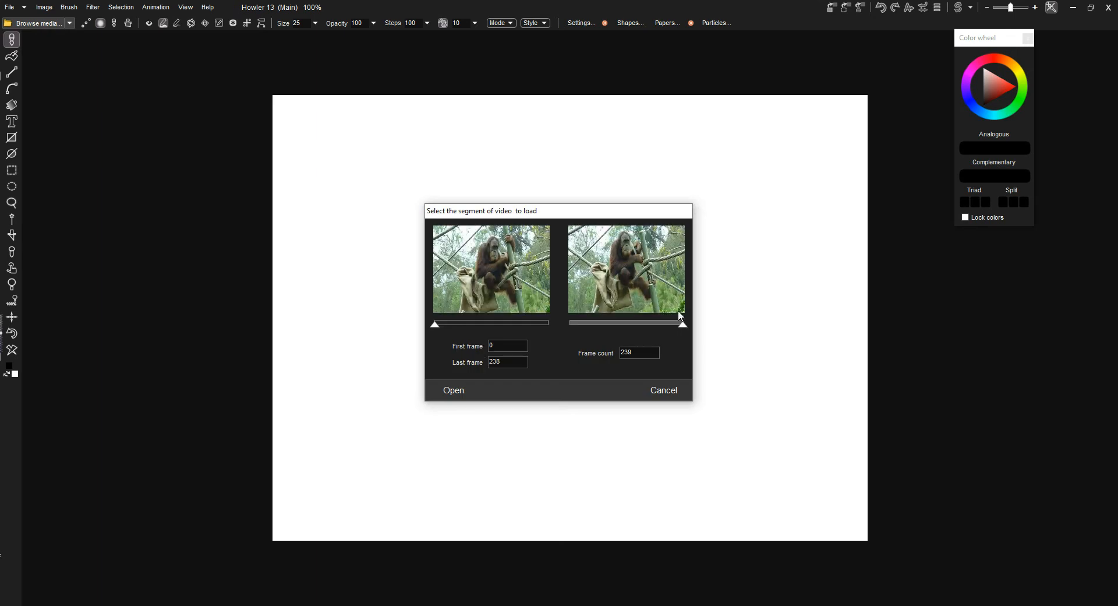
click(447, 391)
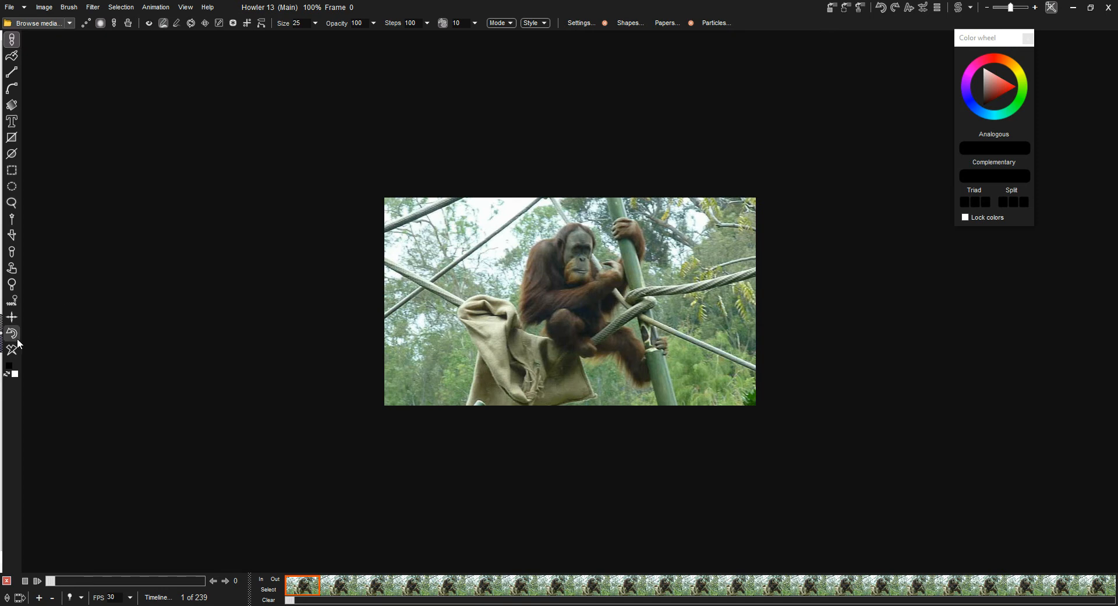
click(38, 584)
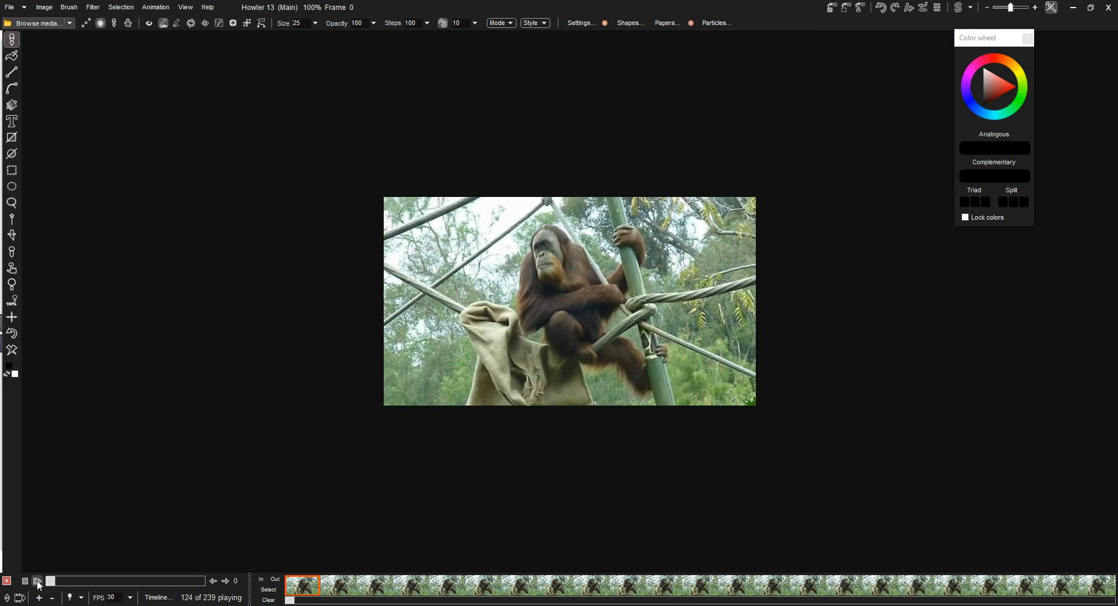
click(24, 582)
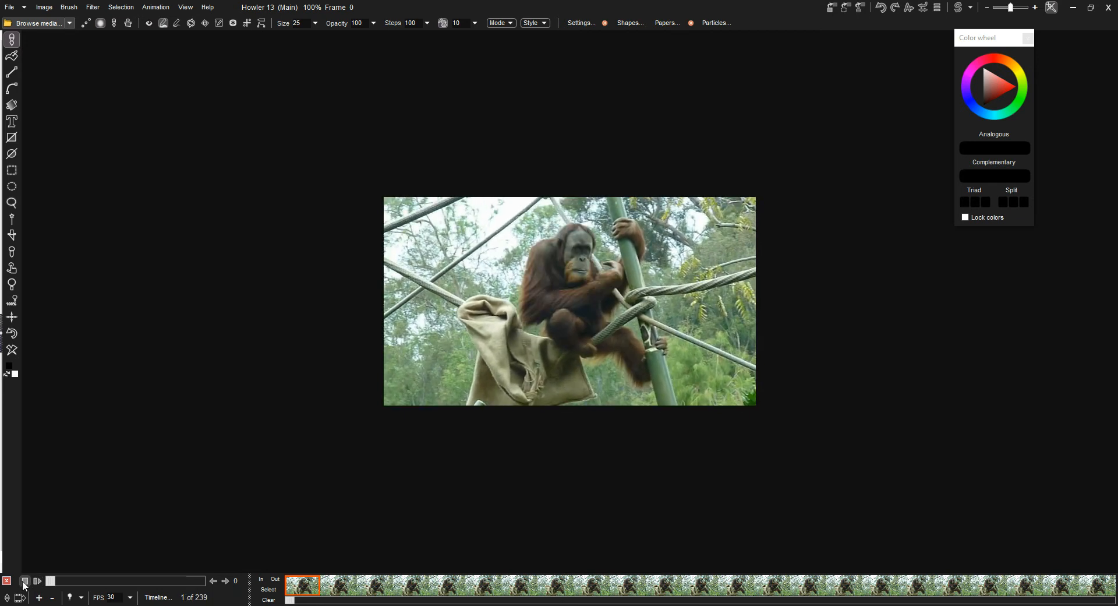
click(93, 7)
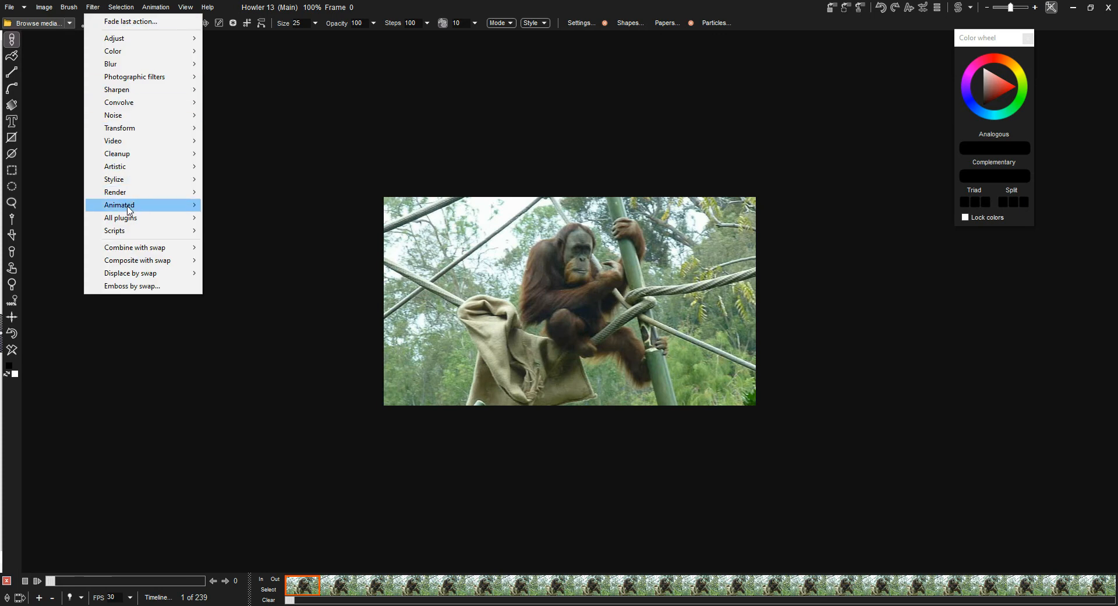
mouse_move(127, 205)
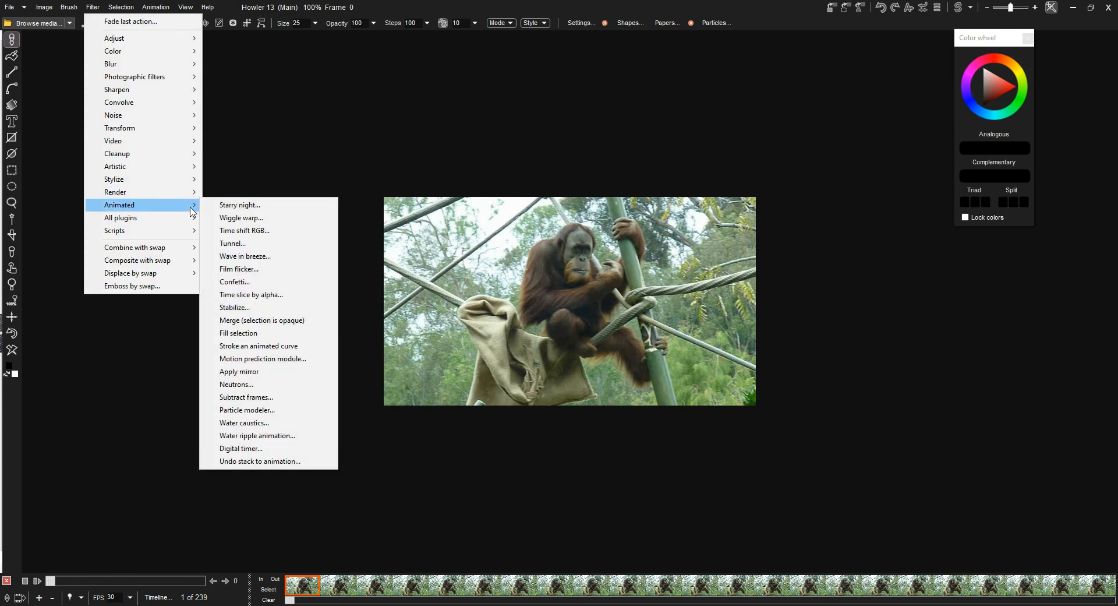
click(270, 307)
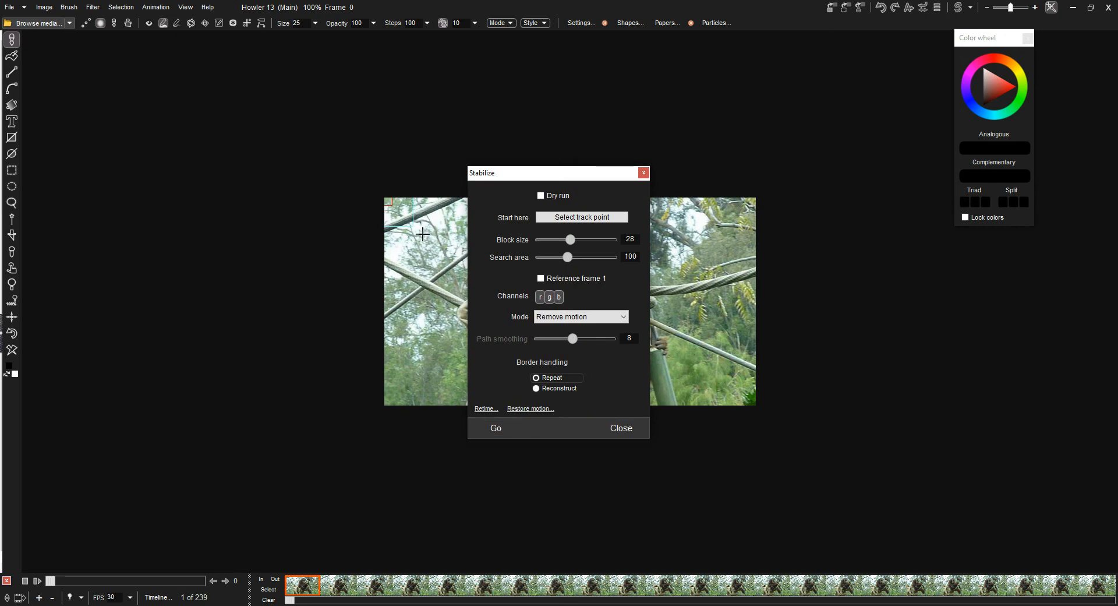
drag(547, 179, 295, 178)
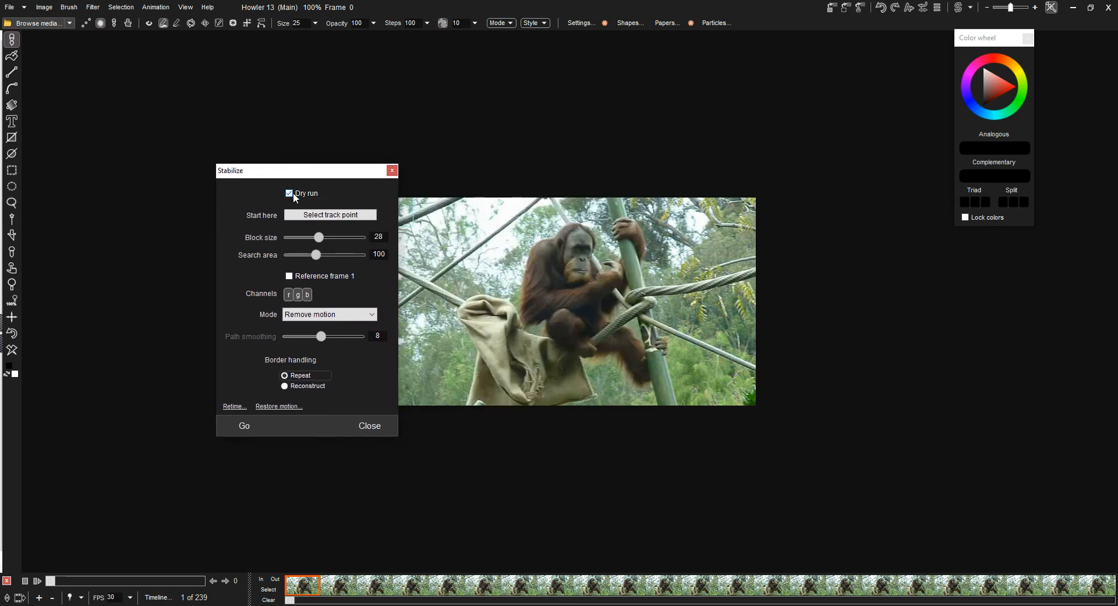
drag(326, 175, 272, 169)
click(313, 418)
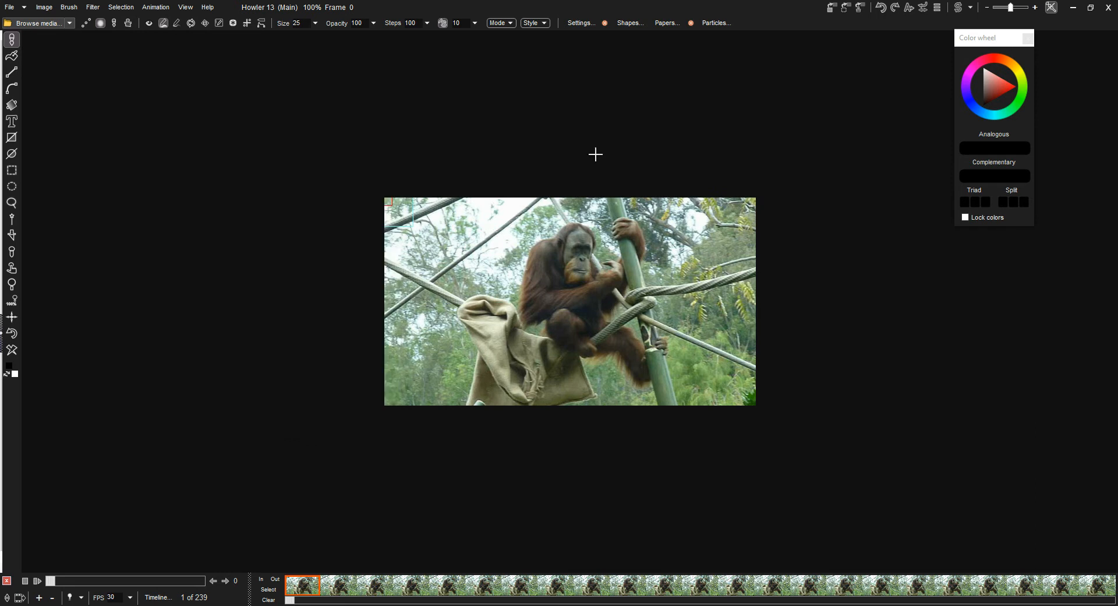
- Store a copy of the loaded animation to disc and place its preview window beside the image
click(149, 8)
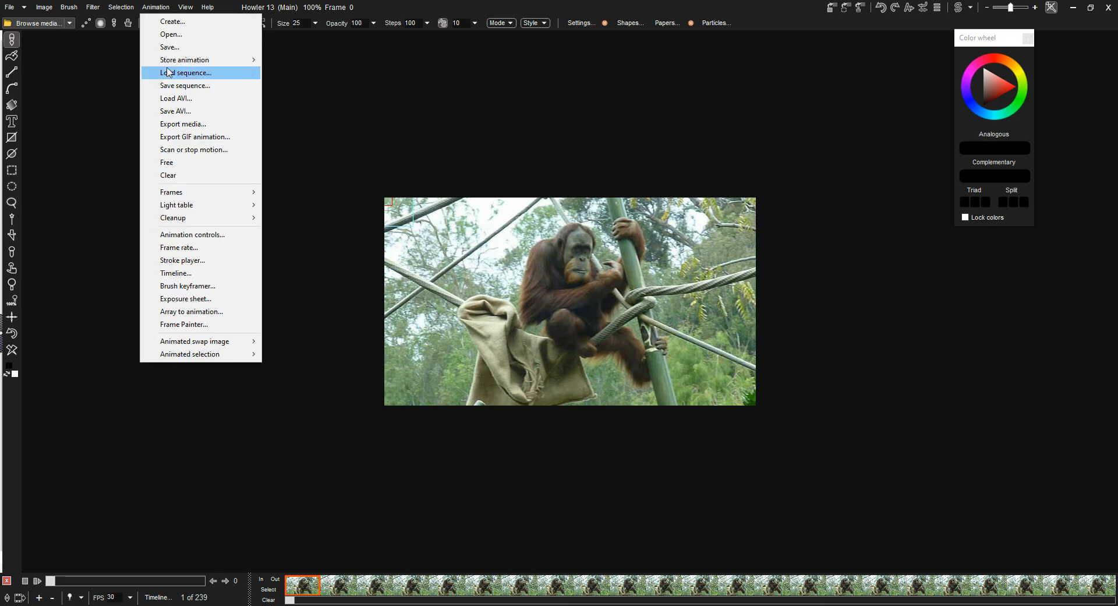
mouse_move(240, 60)
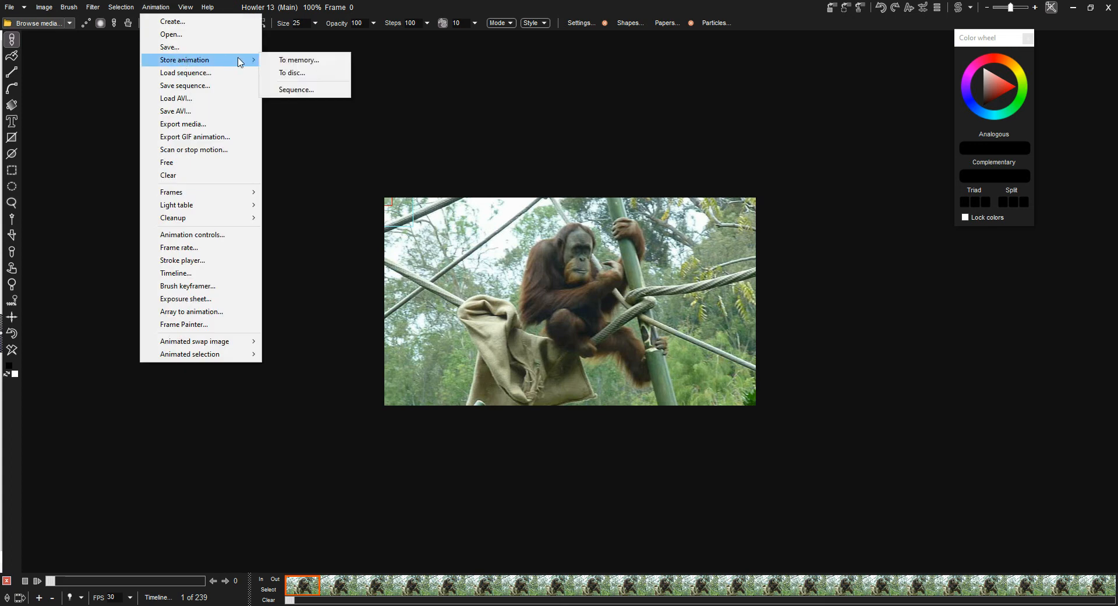
click(281, 73)
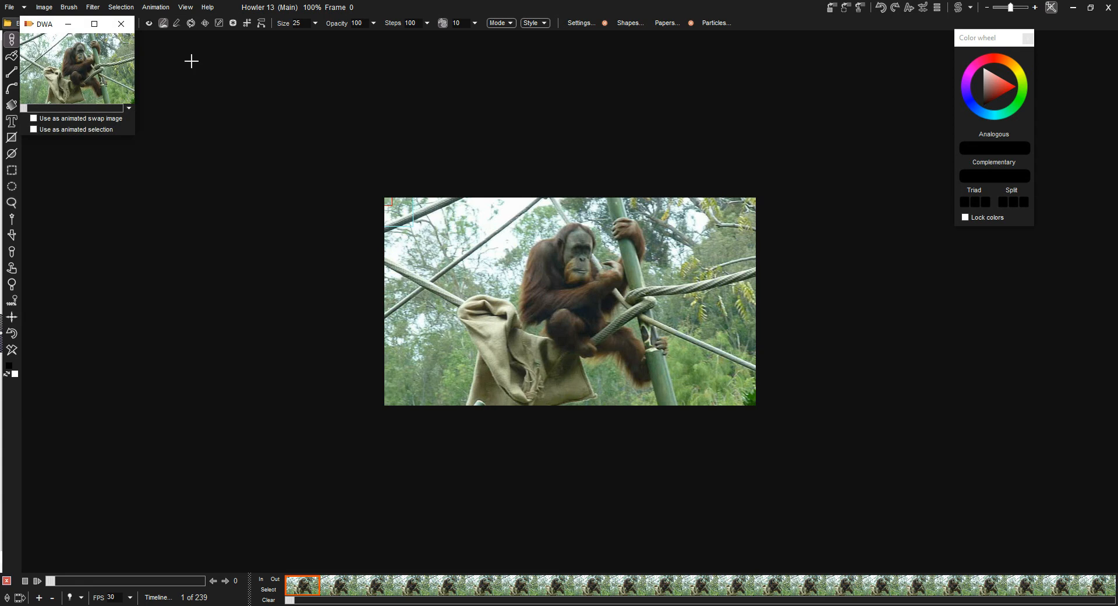
drag(52, 26, 825, 90)
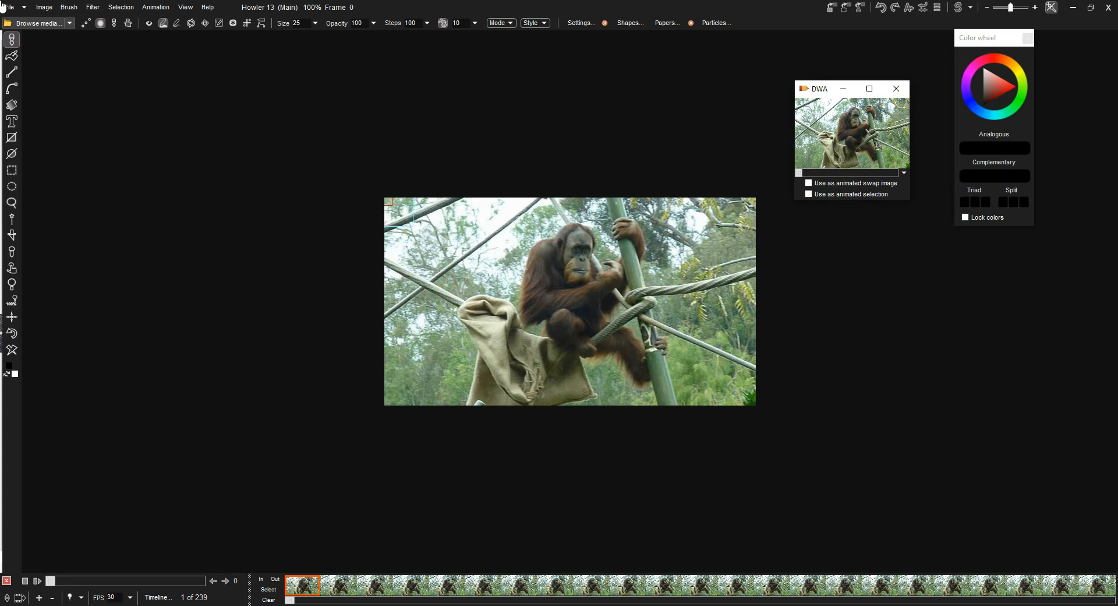
- Start the animated Stabilize filter and set its track point on the leaves below the rope, to the right of the orangutan
click(96, 7)
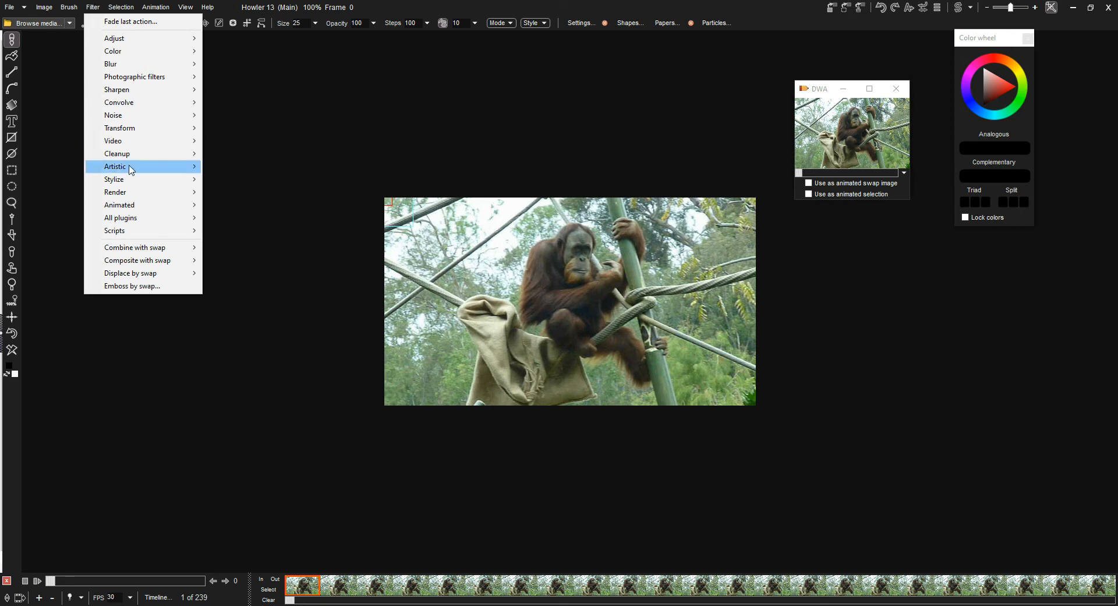
mouse_move(132, 191)
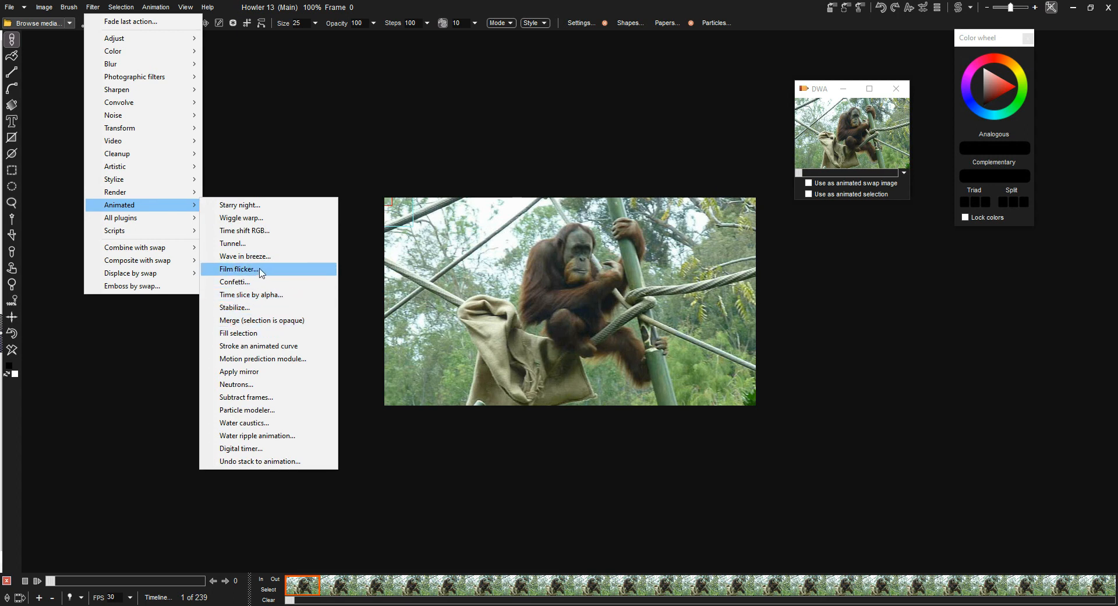
click(255, 311)
drag(525, 170, 271, 151)
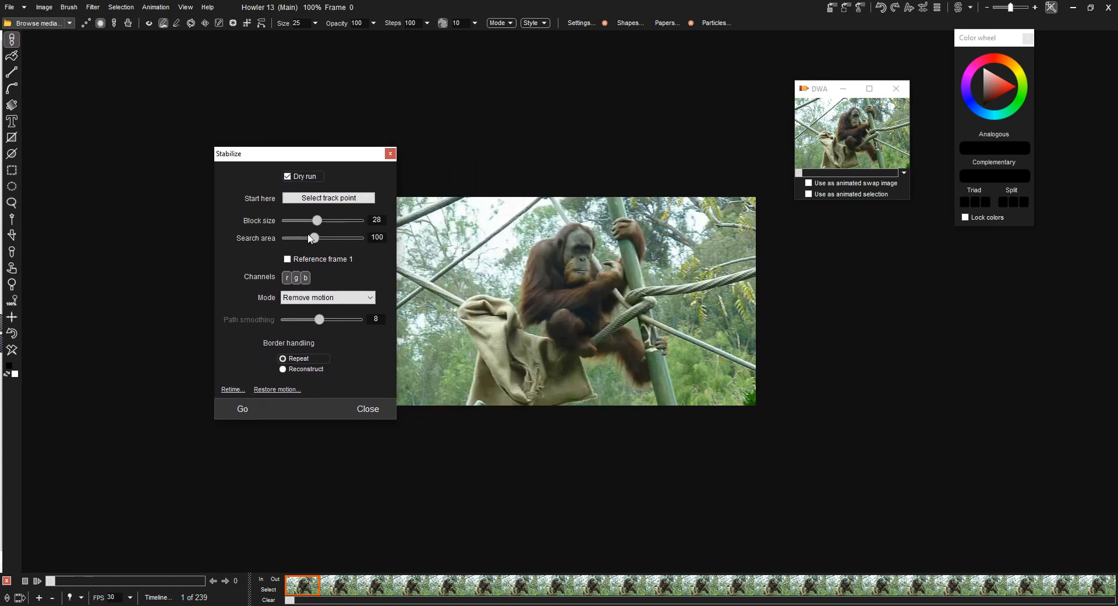
click(324, 198)
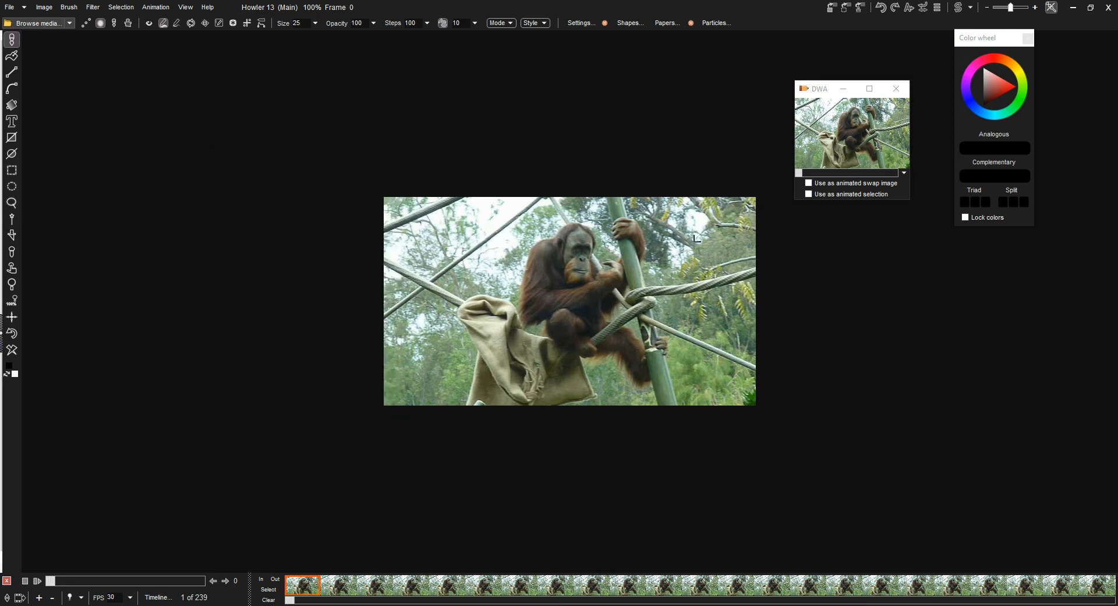
click(692, 253)
click(704, 310)
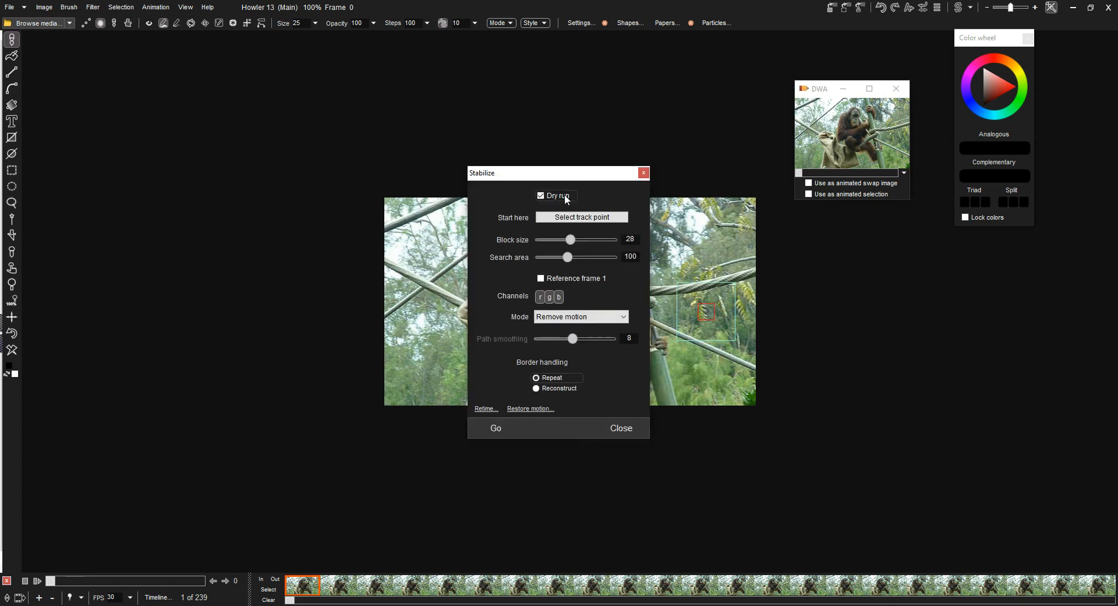
- Perform a dry run of Stabilize in Remove motion mode with Reference frame 1 and Repeat border handling
drag(569, 172, 290, 150)
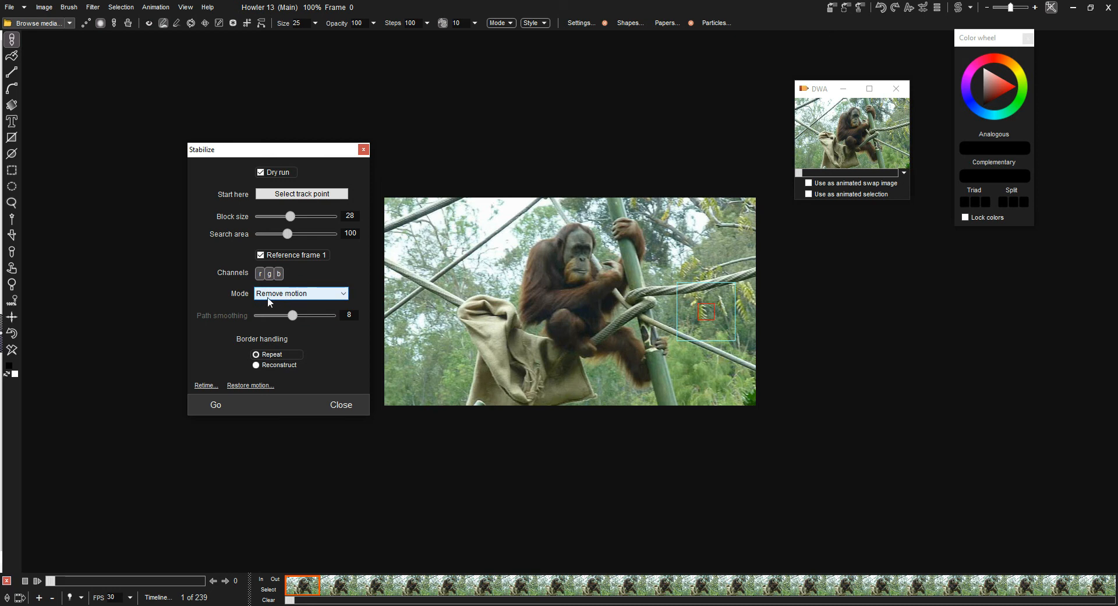
click(306, 299)
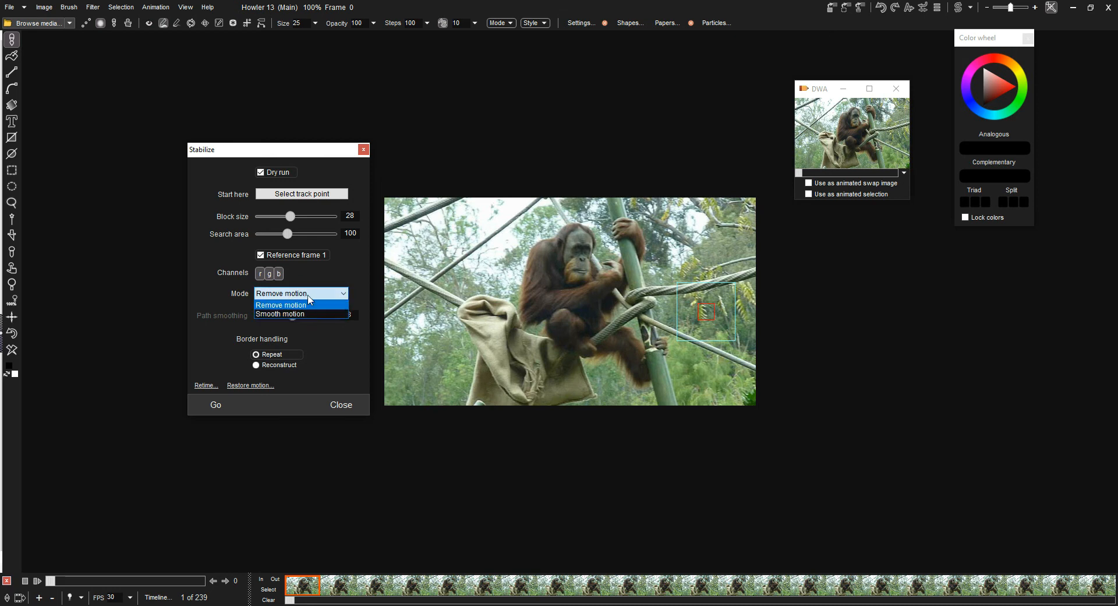
click(309, 298)
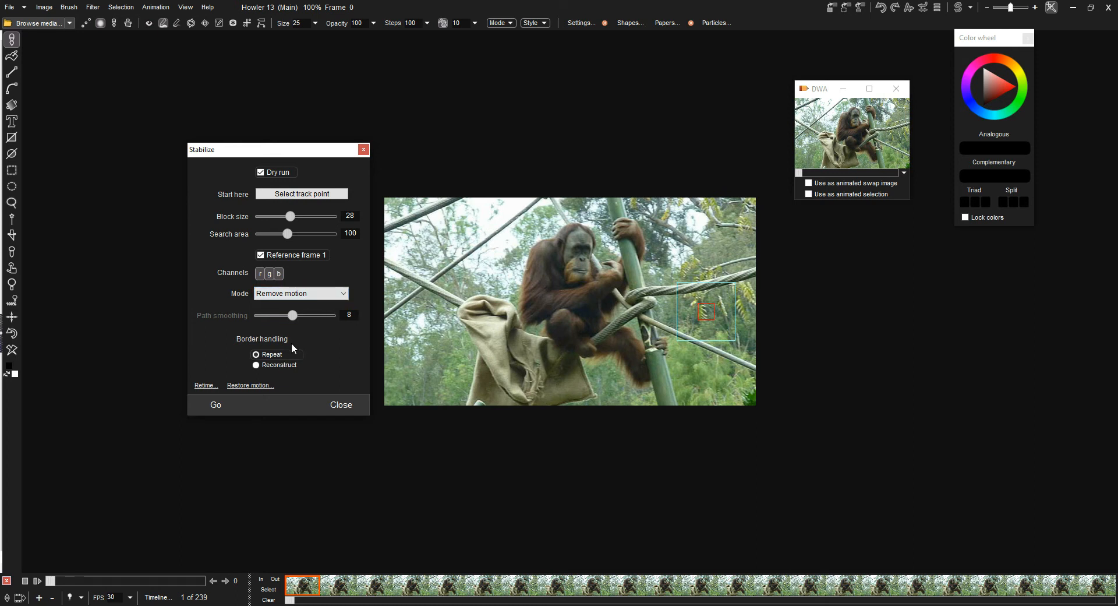
click(215, 404)
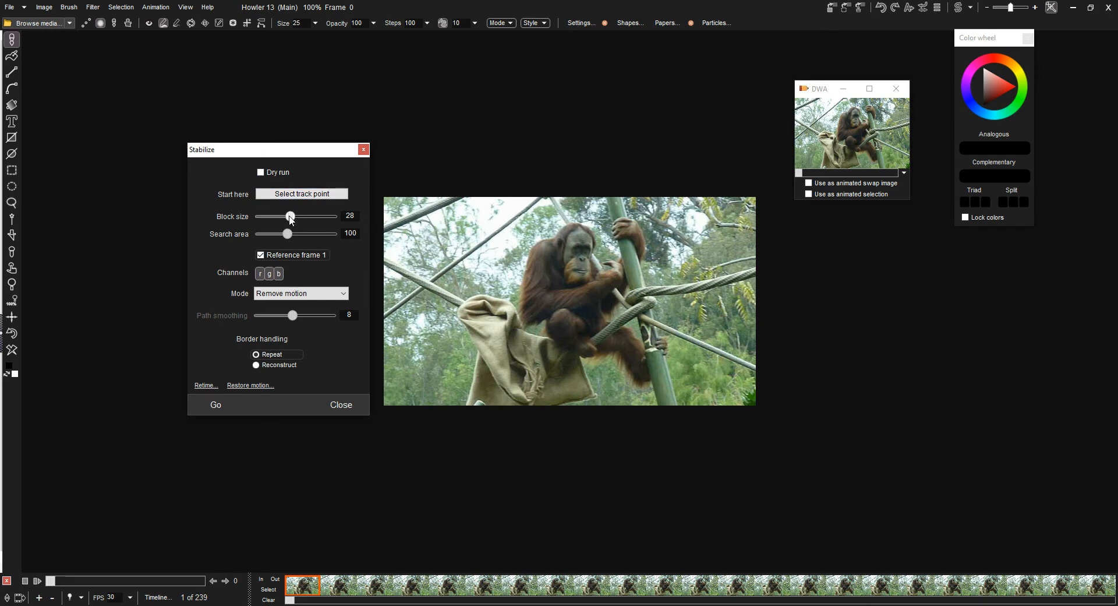
- Apply Stabilize to the animation with Dry run disabled and play back the stabilized clip
click(216, 404)
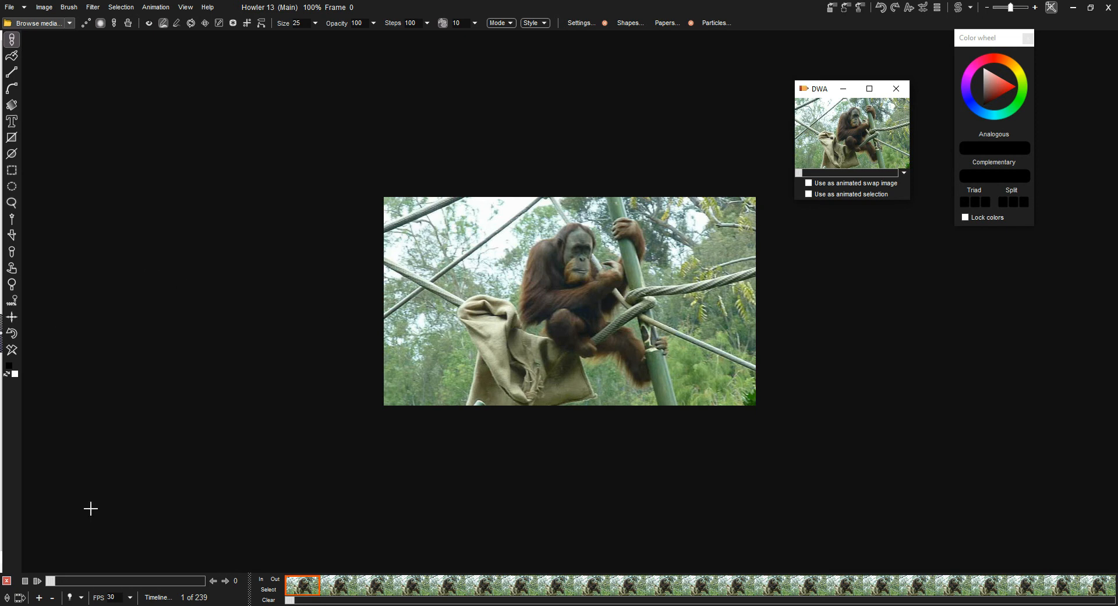
click(36, 581)
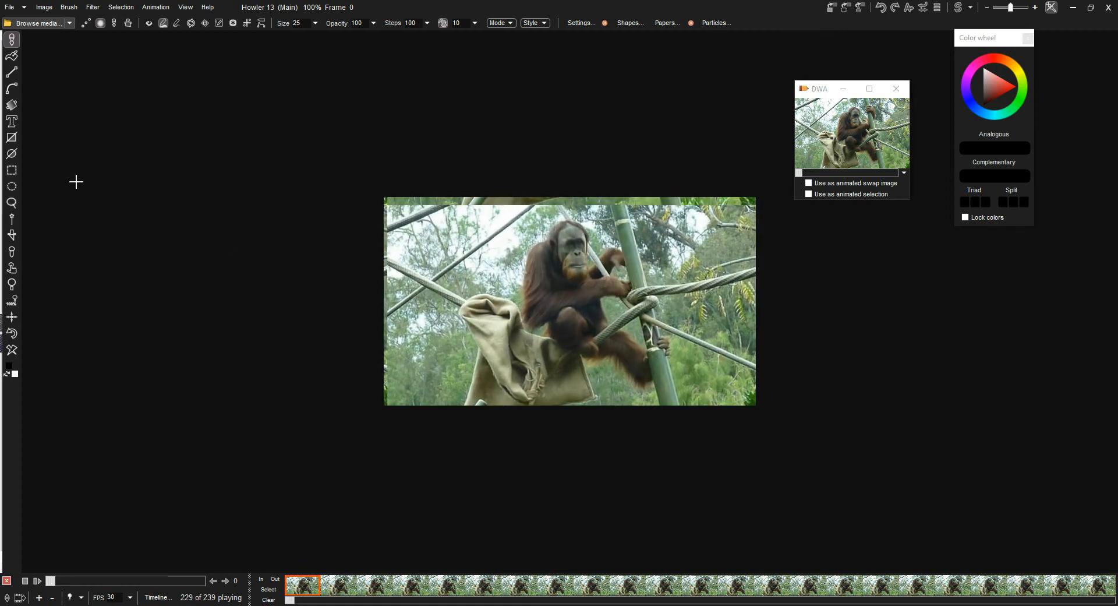
- Draw a rectangular selection just inside the frame edges to exclude the repeated borders, and stop playback
click(12, 170)
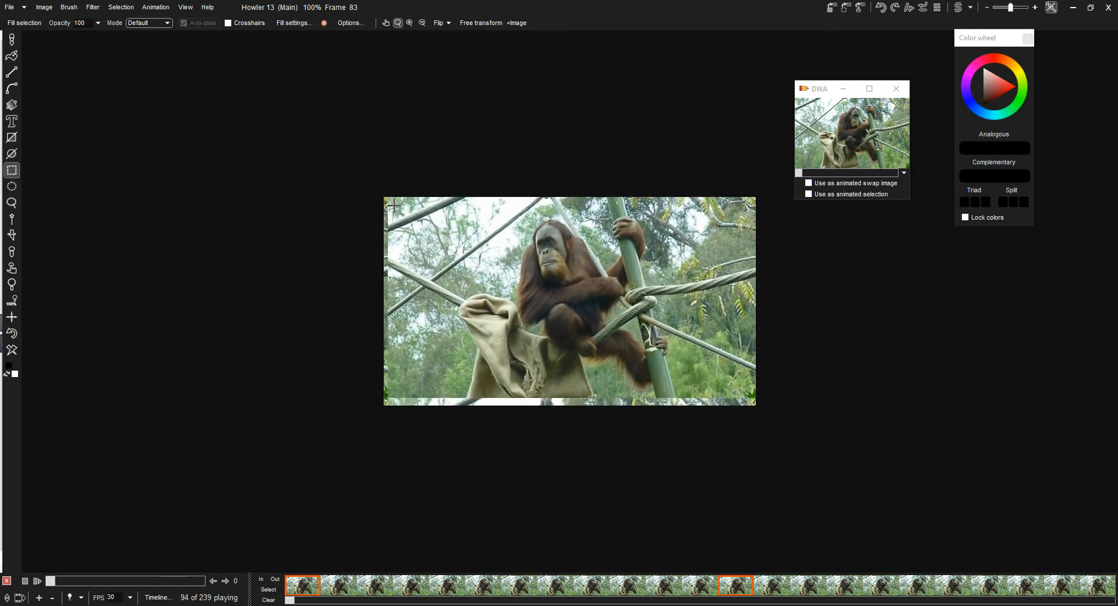
drag(747, 395, 748, 392)
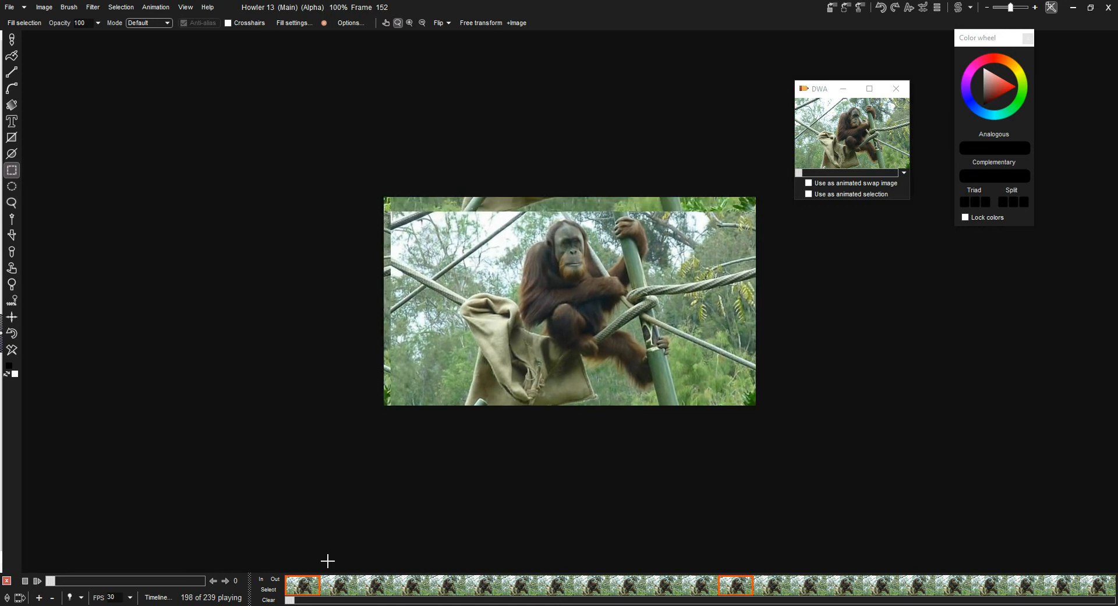
click(37, 581)
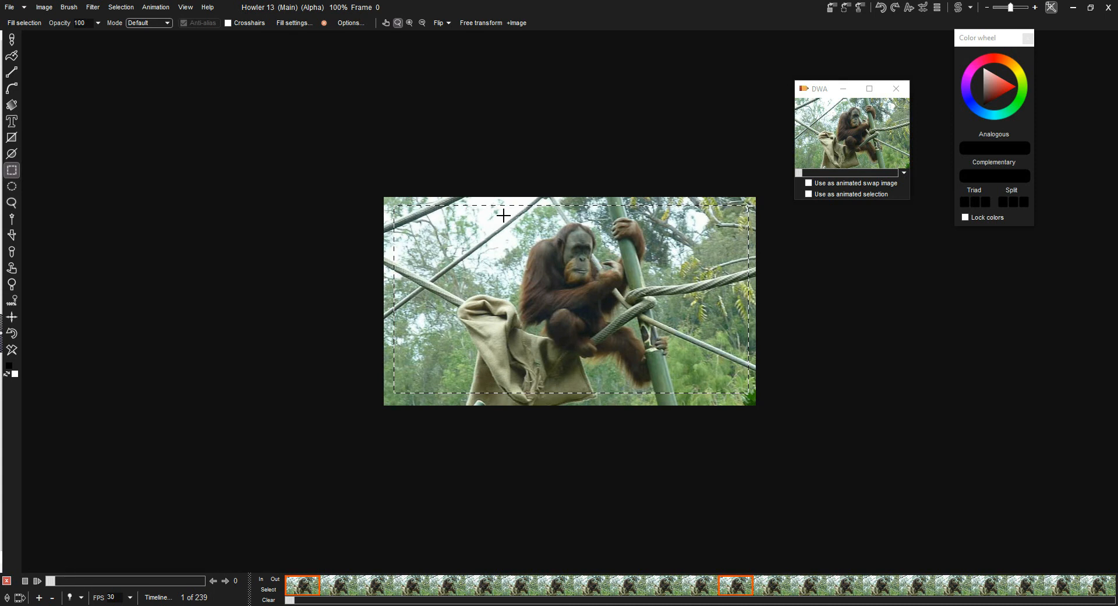
click(44, 8)
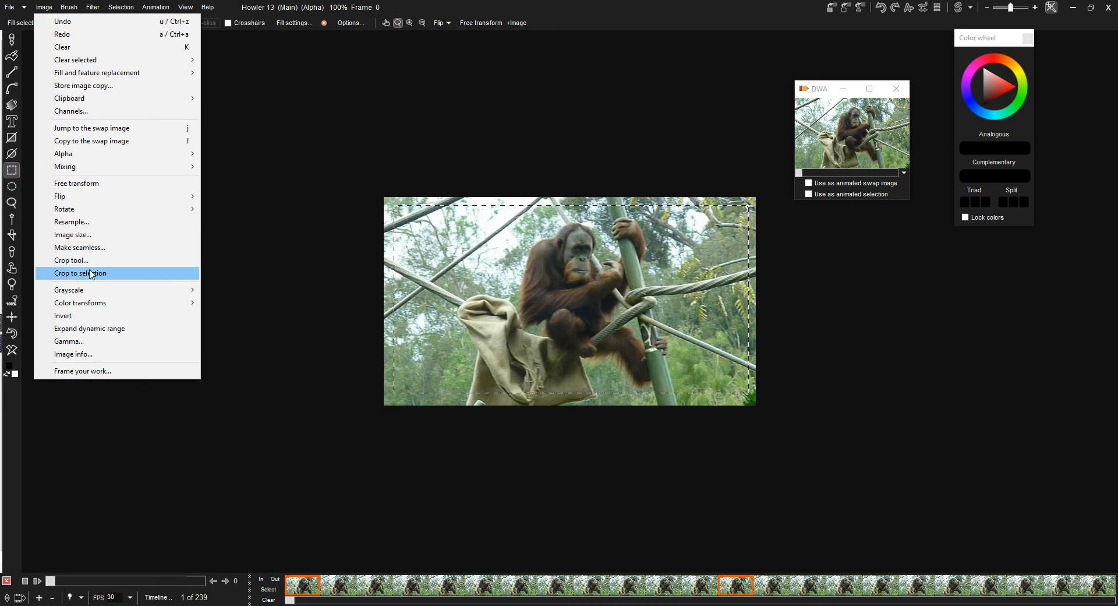
click(304, 225)
click(44, 8)
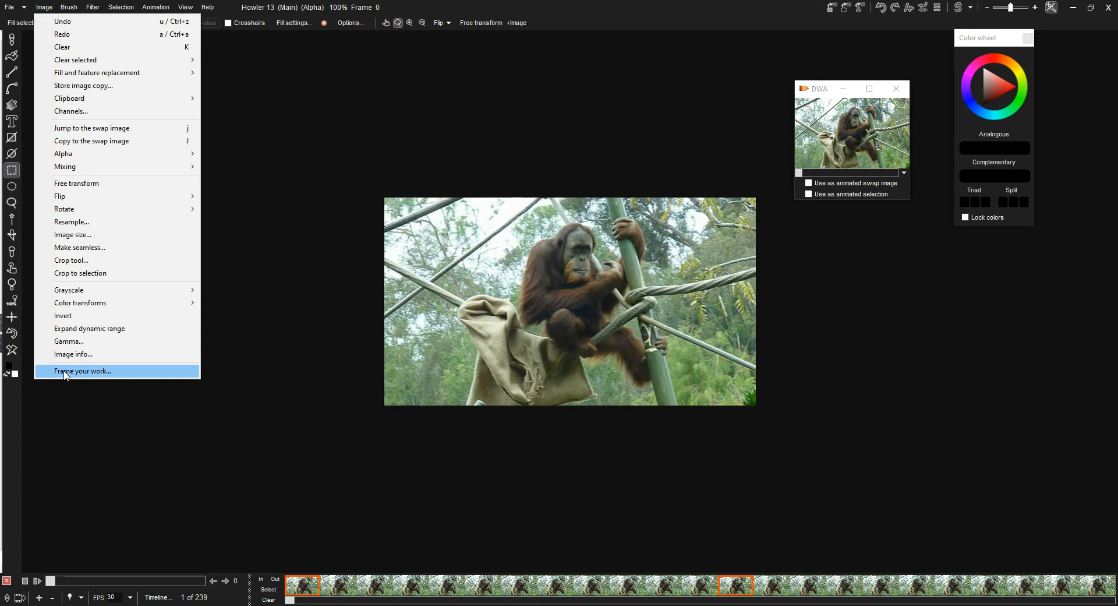
click(232, 285)
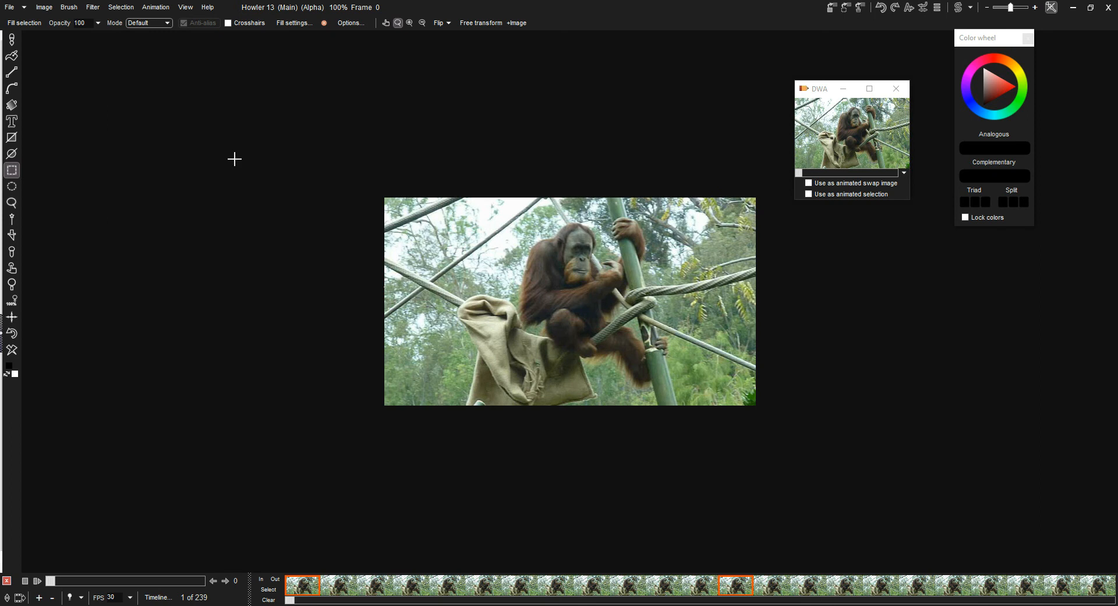
click(97, 11)
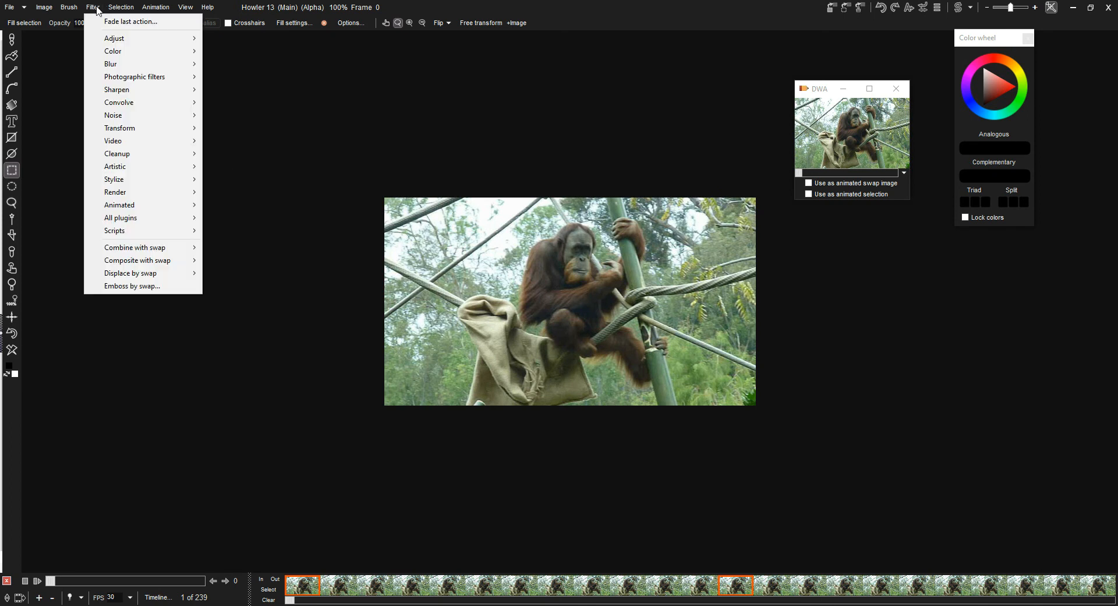
- Activate the filled Rectangle tool, stop playback, and clear the current rectangular selection
click(11, 140)
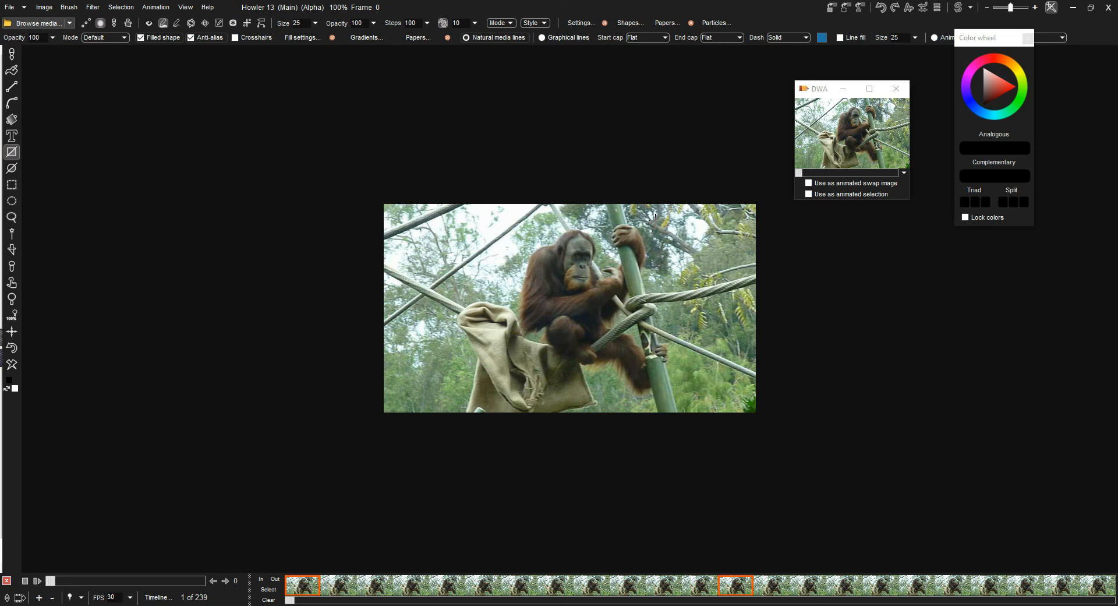
key(space)
click(14, 154)
click(134, 8)
click(134, 22)
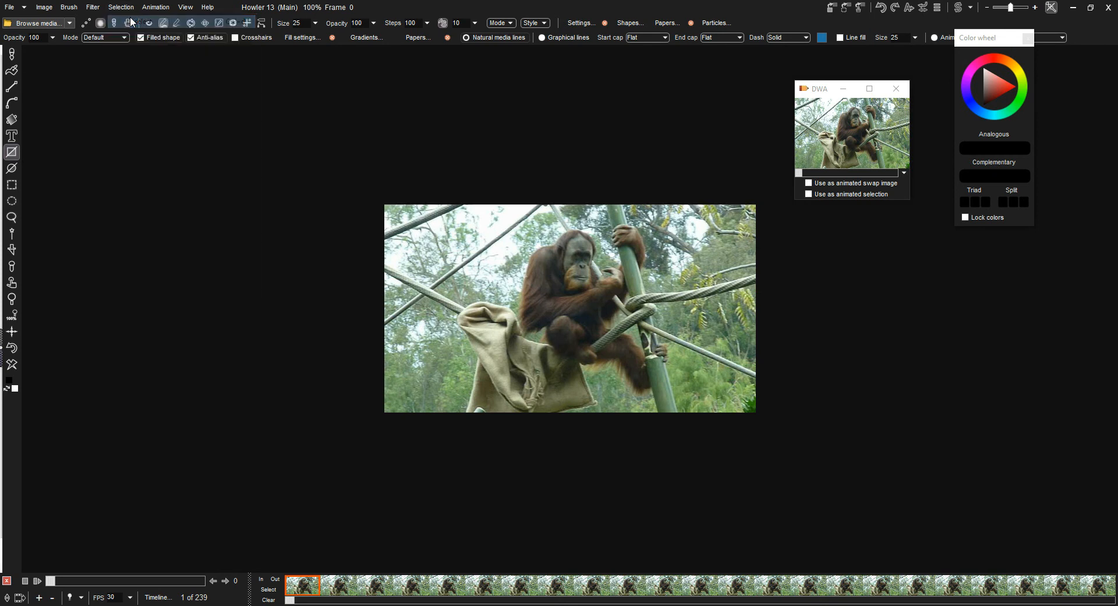
- Draw a filled red rectangle over the foliage beside the orangutan across all animation frames, replacing an undone black attempt
drag(706, 243, 732, 309)
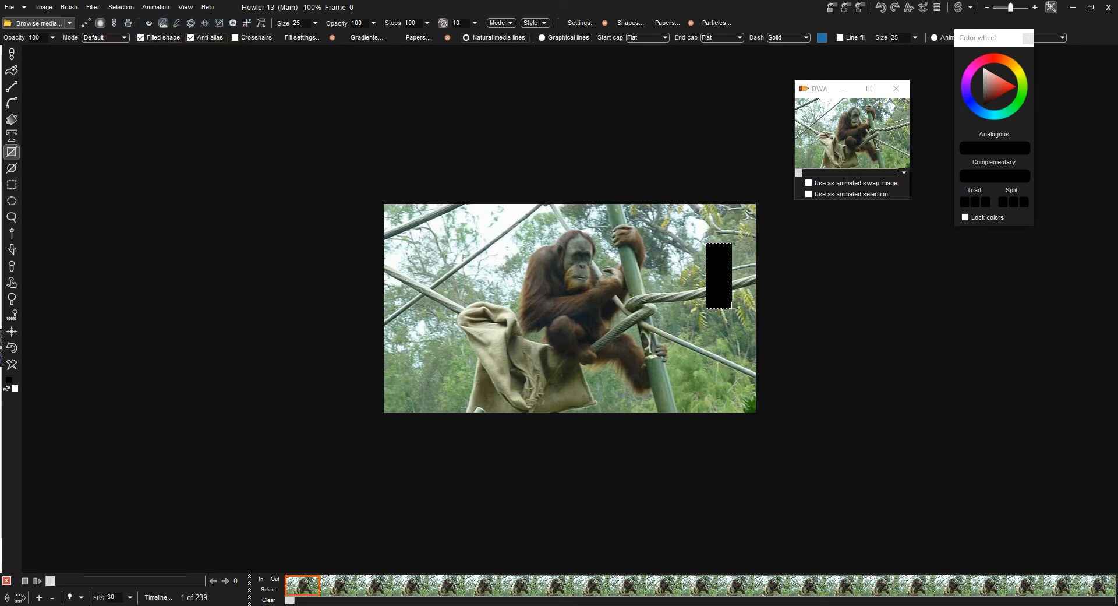
click(12, 348)
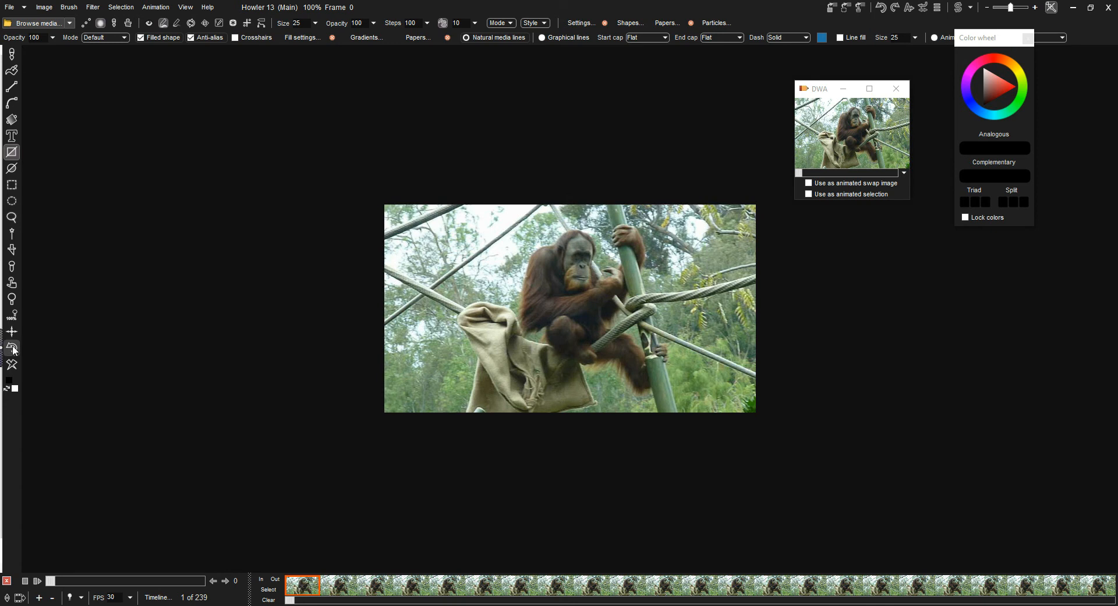
click(1000, 79)
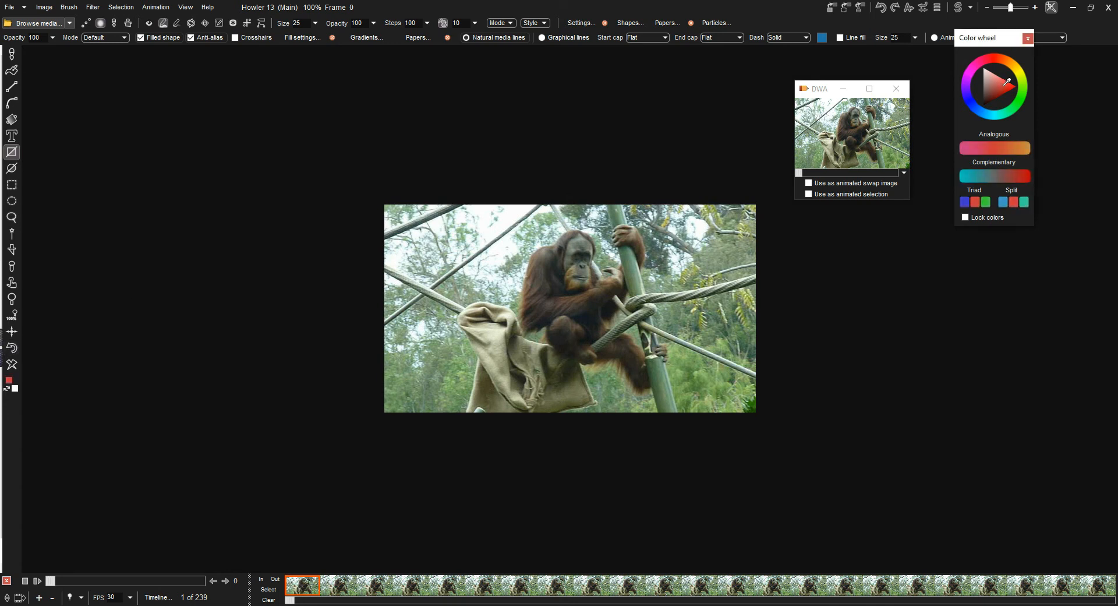
mouse_move(686, 248)
mouse_down()
mouse_move(747, 304)
mouse_move(725, 309)
mouse_up()
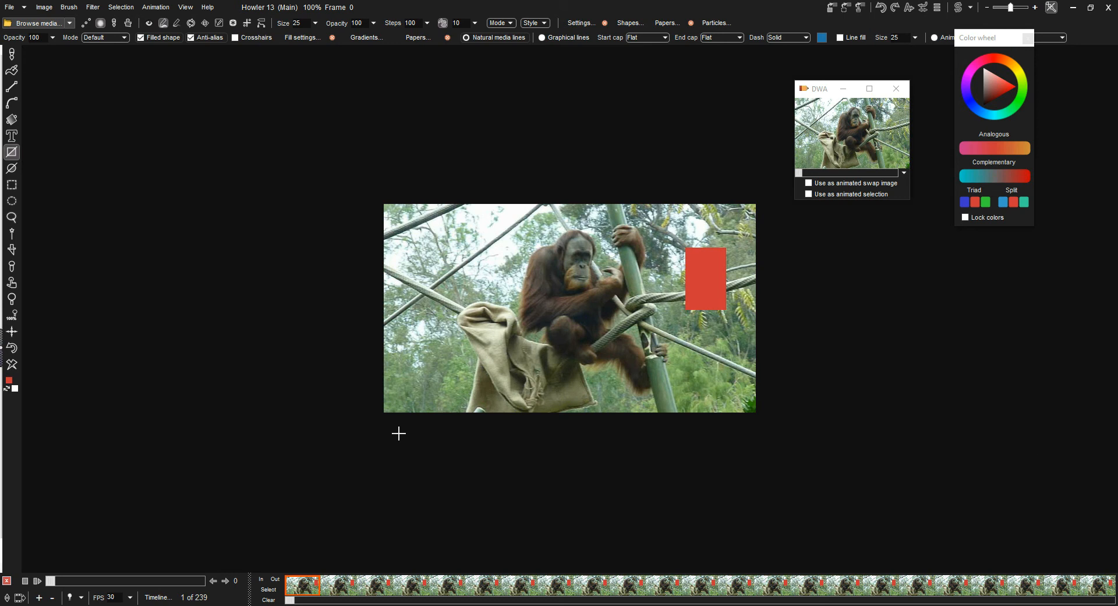
mouse_move(51, 580)
mouse_down()
mouse_move(96, 586)
mouse_move(47, 587)
mouse_up()
- Return the original camera motion to the clip with the Stabilize filter's Restore motion option, and play it back
click(97, 7)
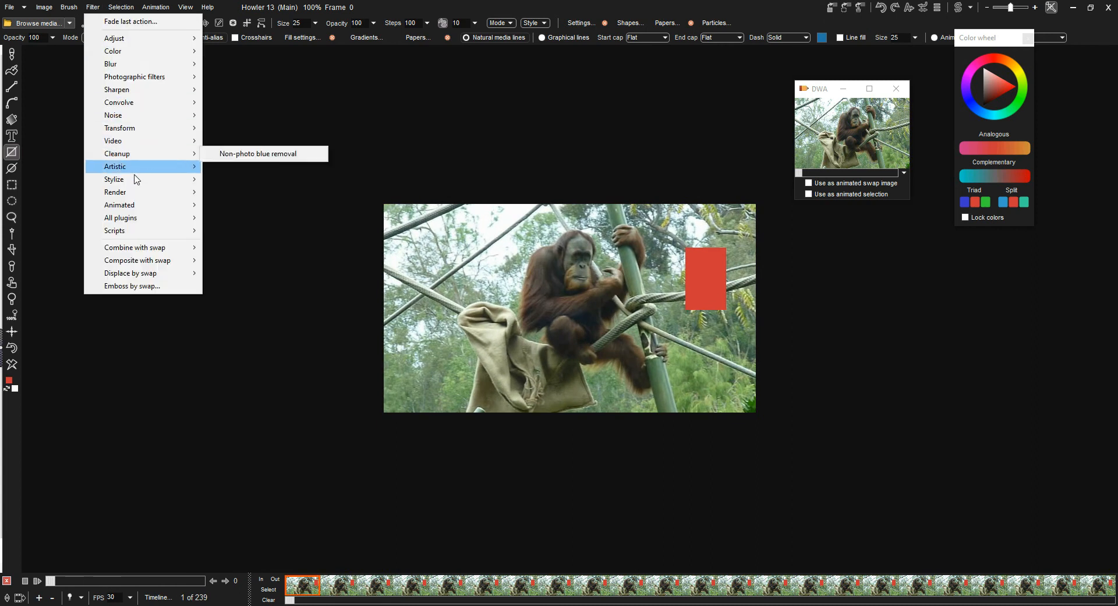
mouse_move(138, 204)
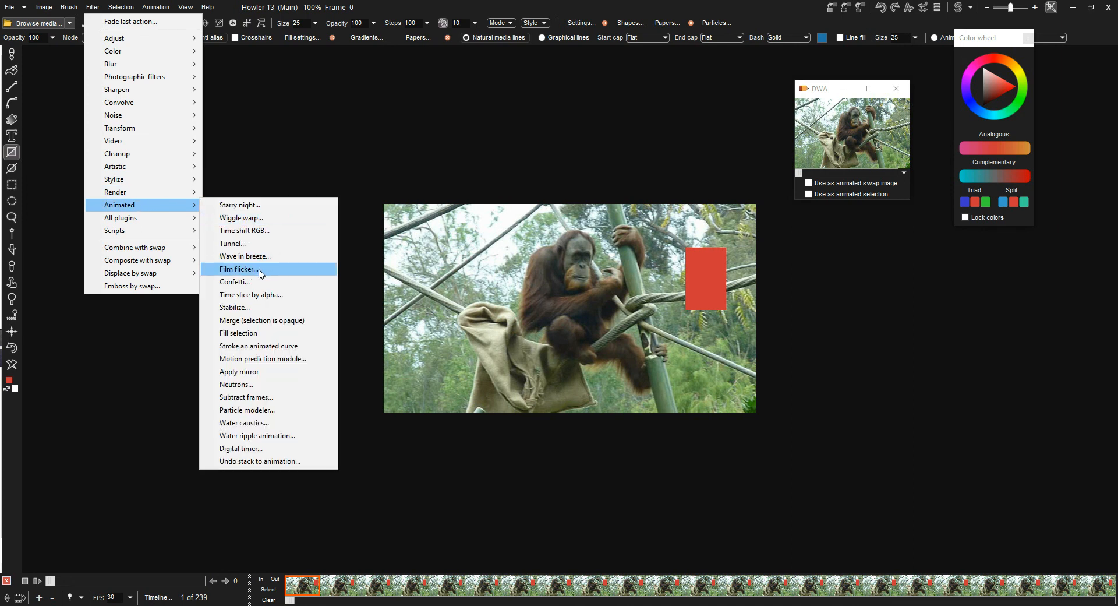
click(257, 307)
drag(540, 173, 256, 178)
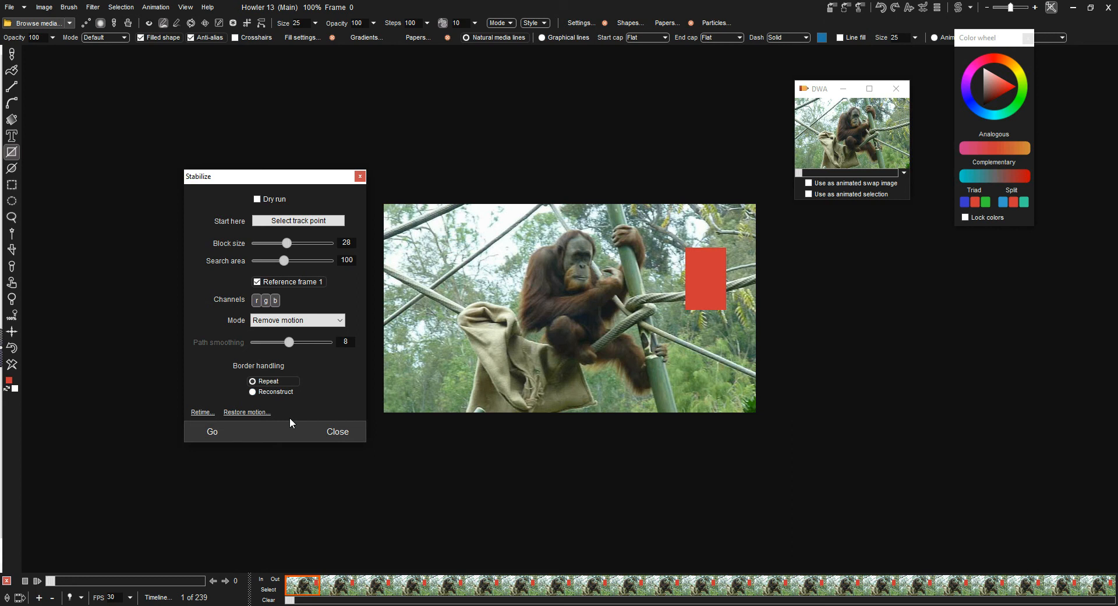
click(258, 412)
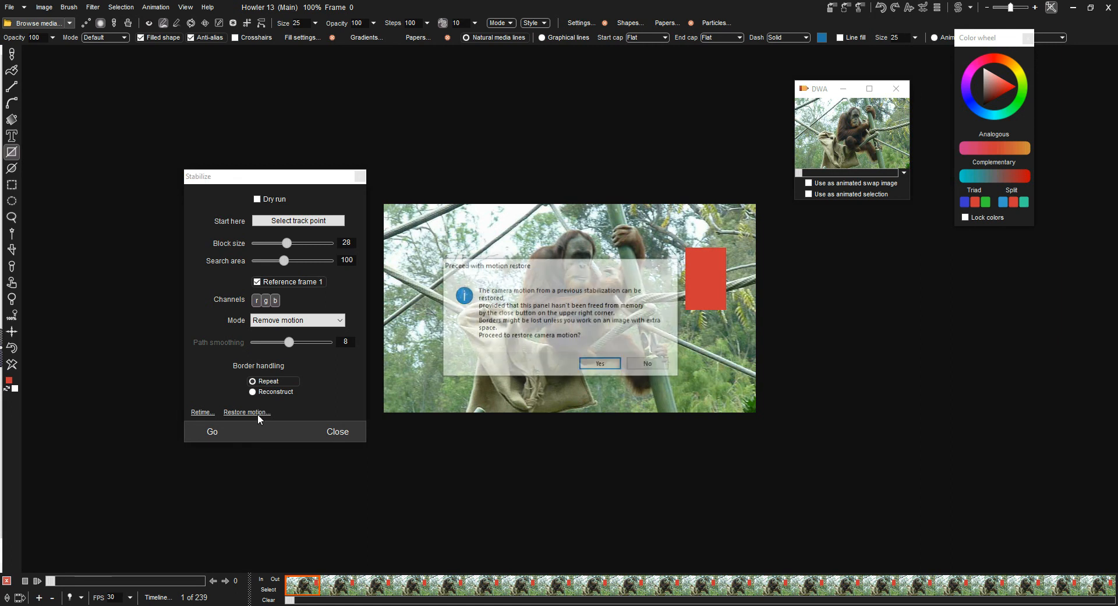
click(599, 365)
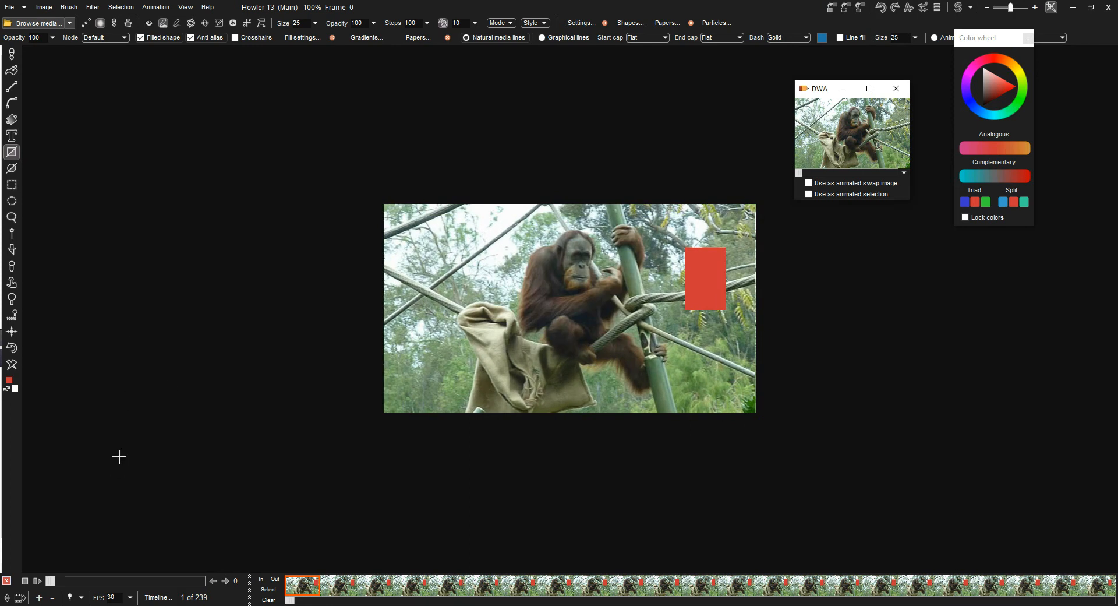
click(38, 581)
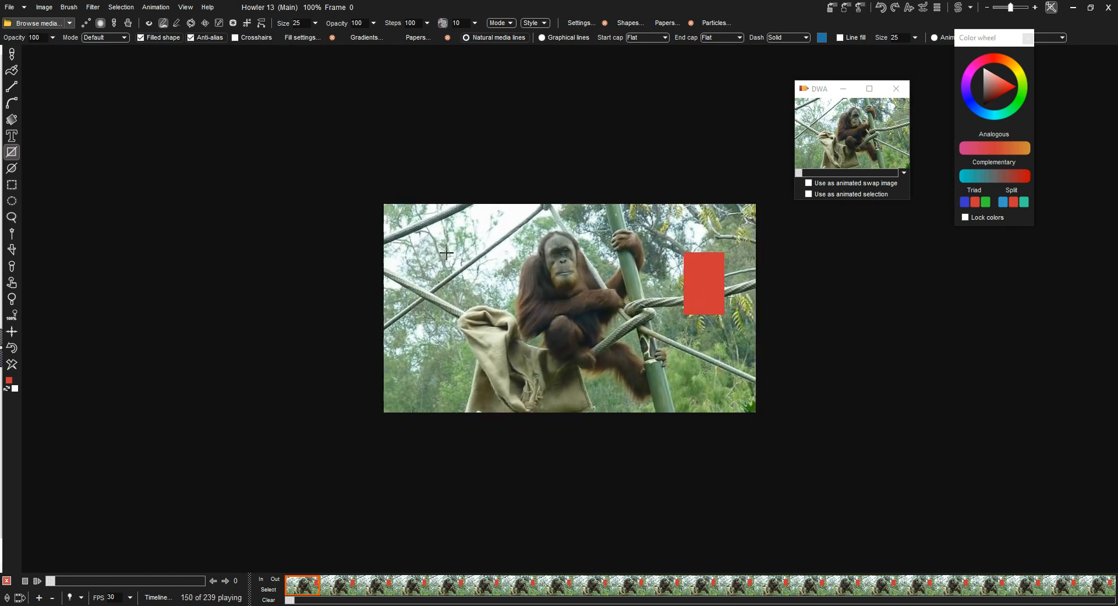
- Stop playback and restore the stored orangutan animation in place of the current one
click(12, 348)
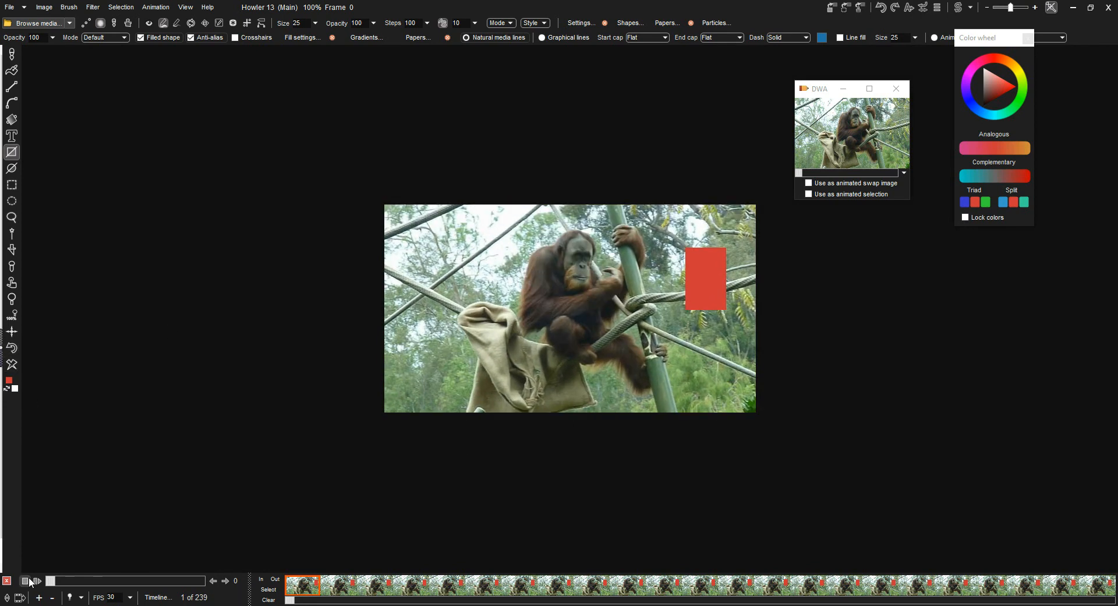
double_click(874, 142)
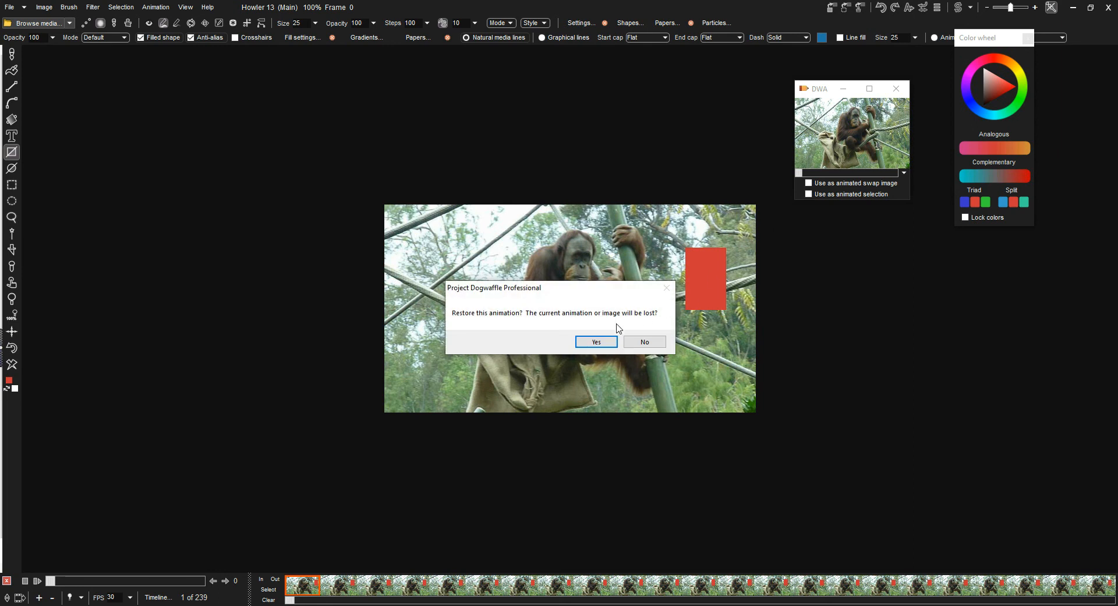
click(606, 342)
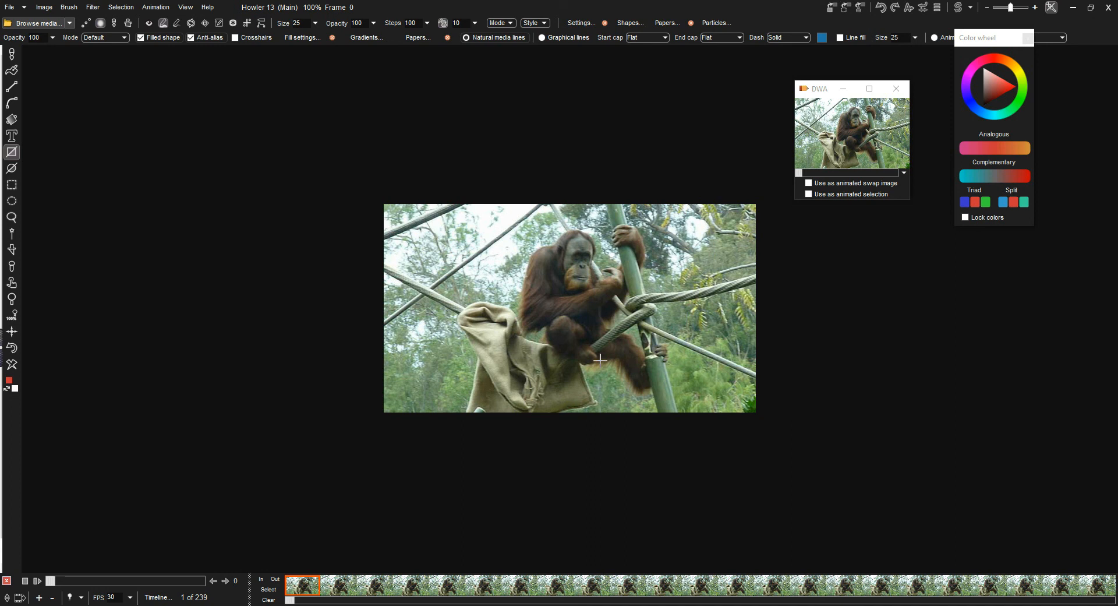
- Start the animated Stabilize filter again and set its track point on the leaves below the rope beside the orangutan
click(96, 6)
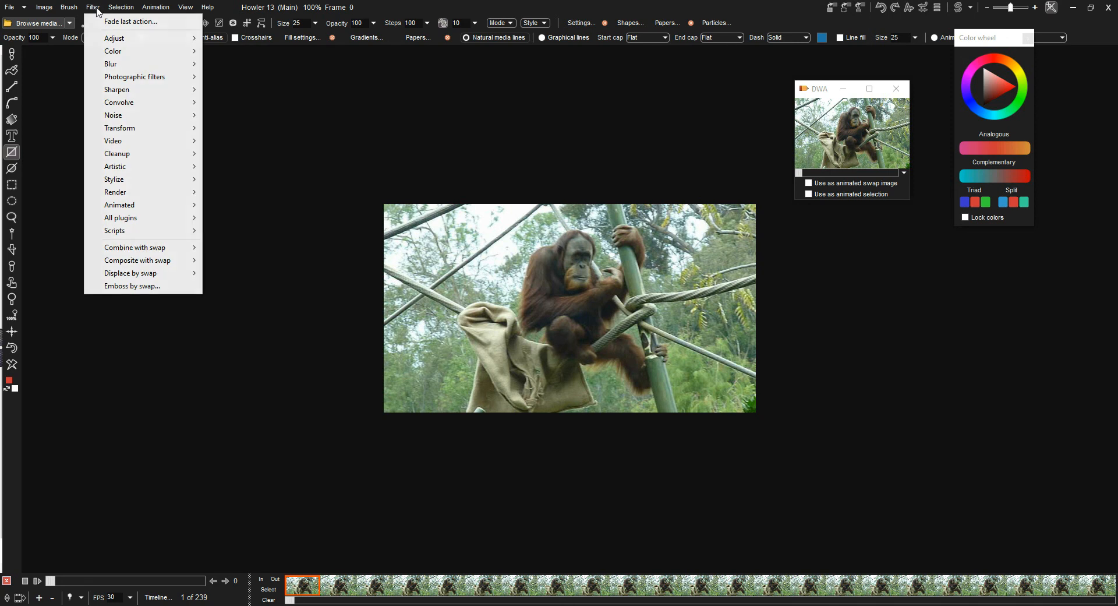
mouse_move(126, 155)
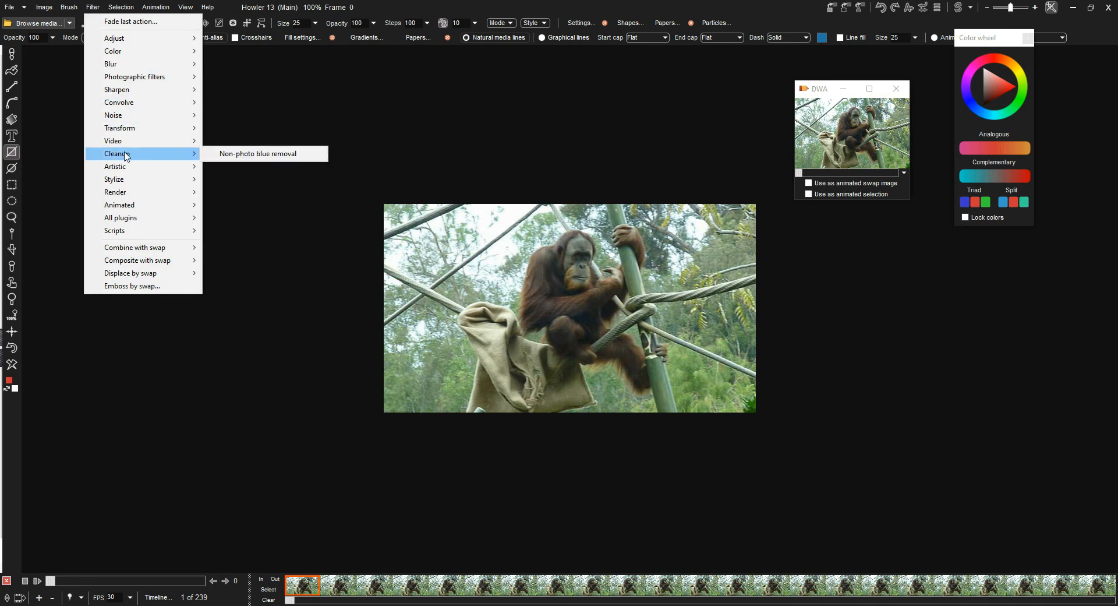
mouse_move(136, 194)
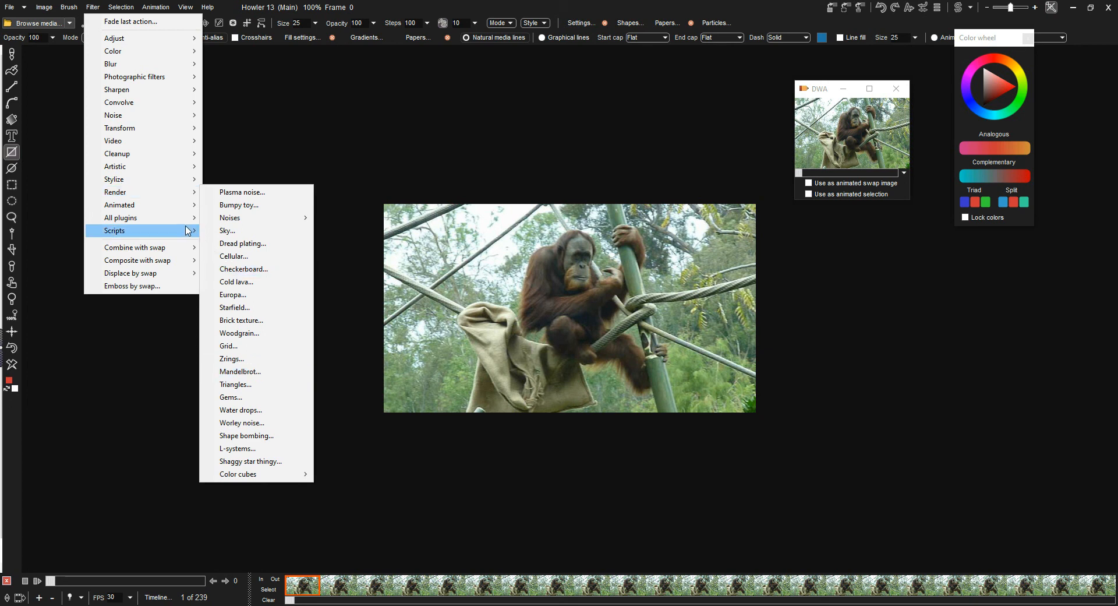
mouse_move(192, 205)
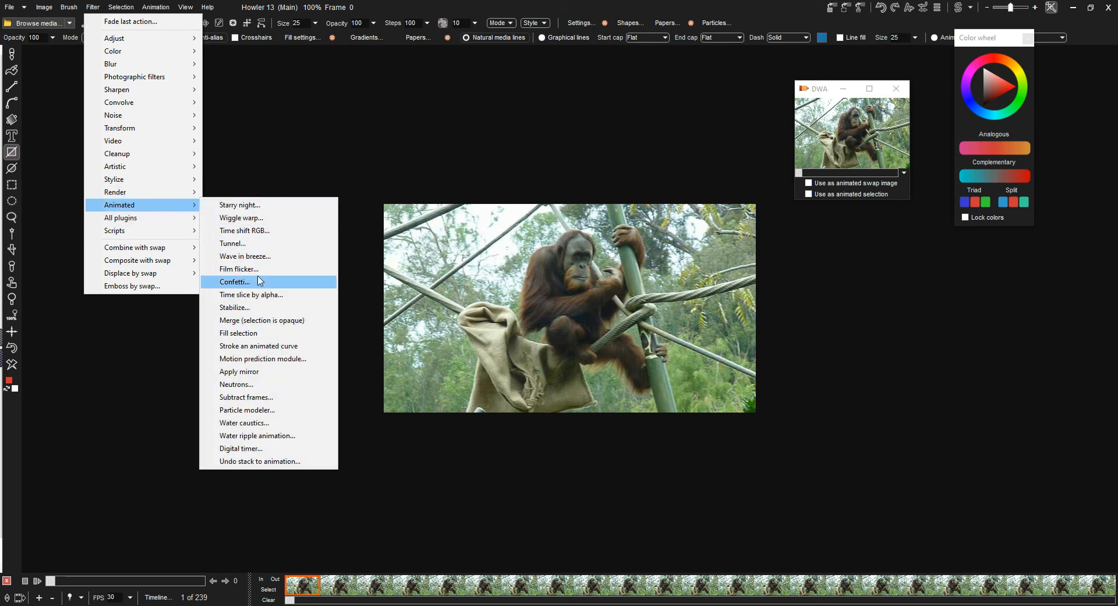
click(260, 307)
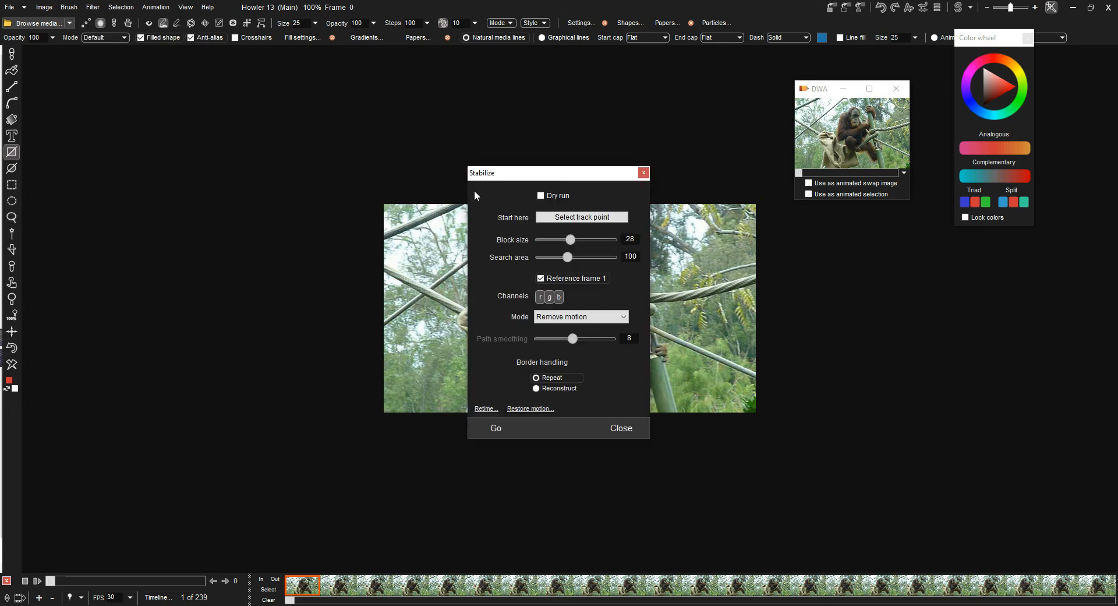
drag(516, 179, 305, 173)
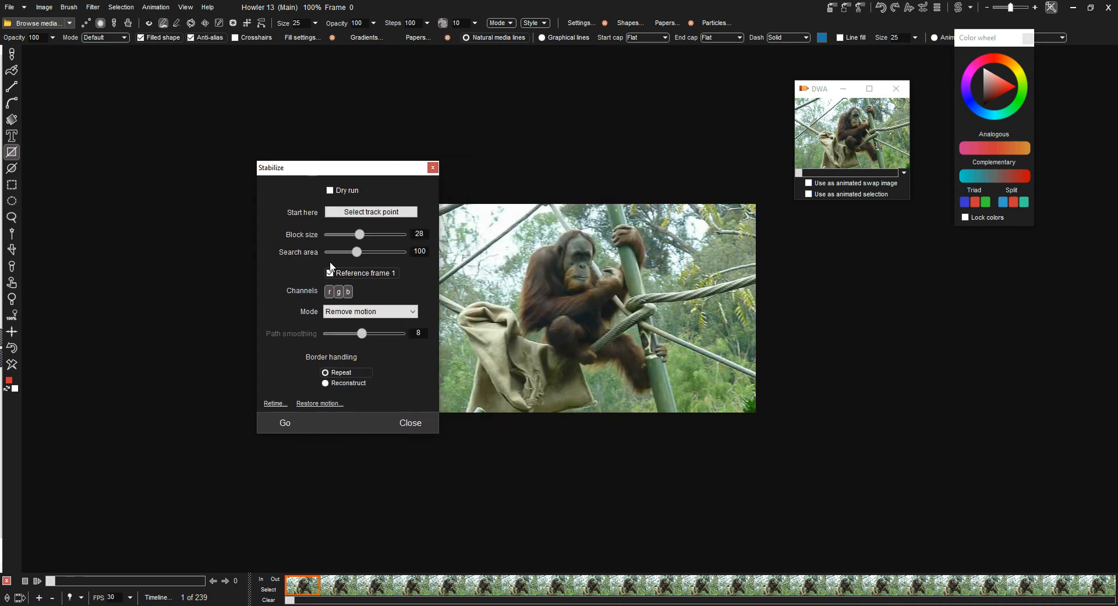
click(344, 212)
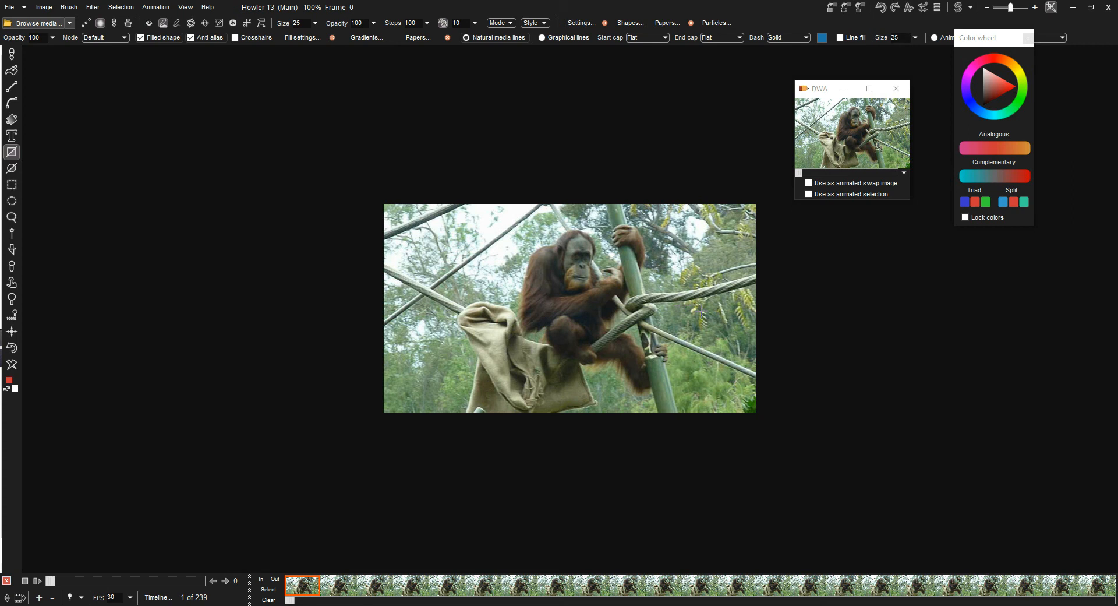
click(702, 313)
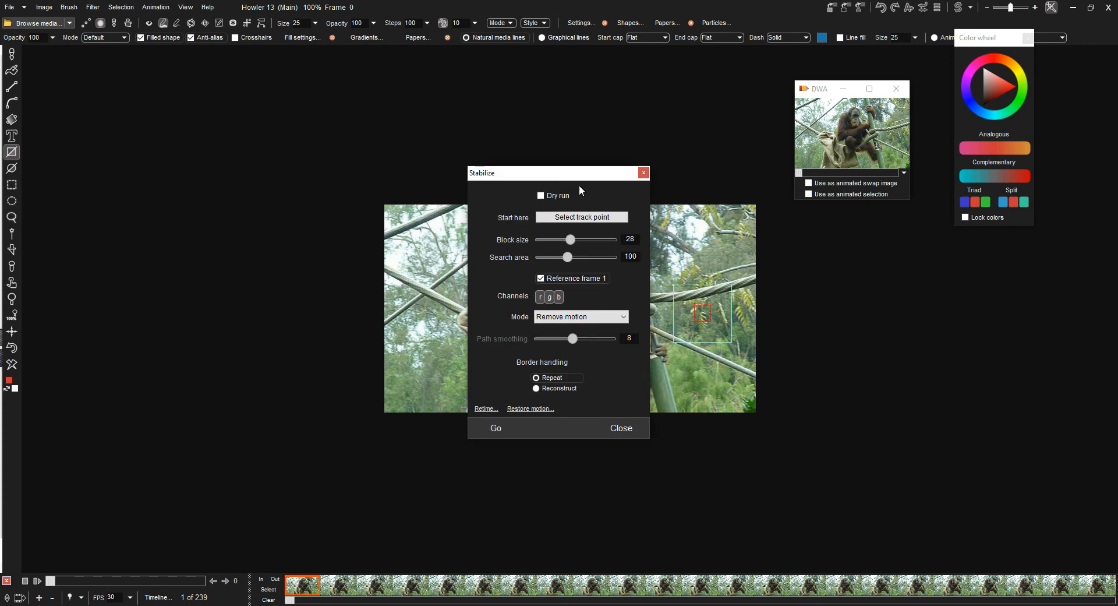
- Stabilize the clip with block size 35, search area 80 and Reconstruct border handling, and play back the result
drag(581, 178, 374, 171)
mouse_move(363, 232)
mouse_down()
mouse_move(376, 235)
mouse_move(355, 250)
mouse_up()
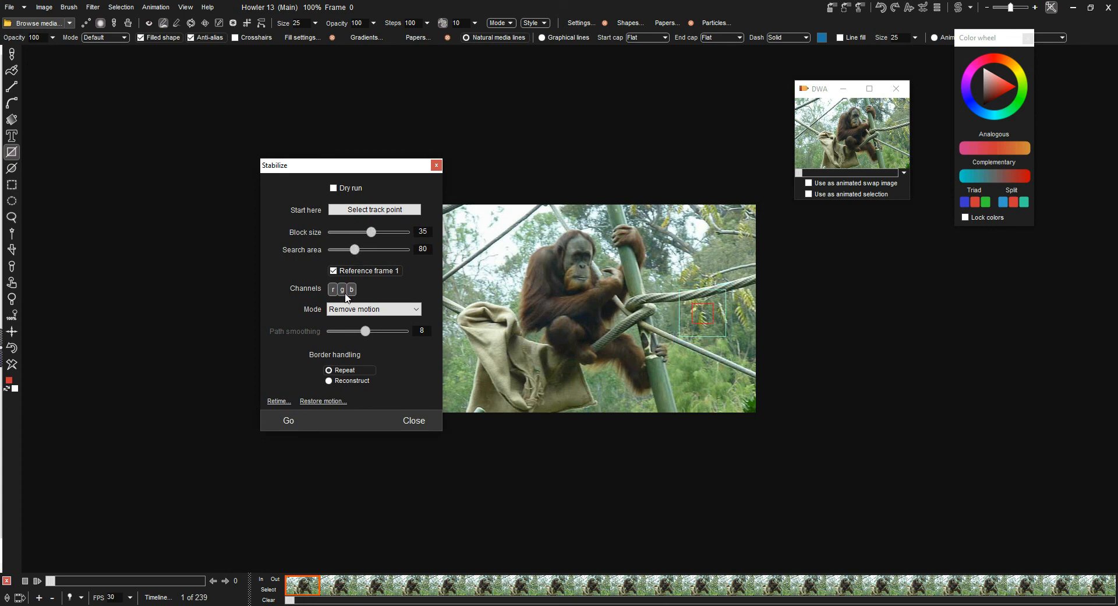
click(341, 382)
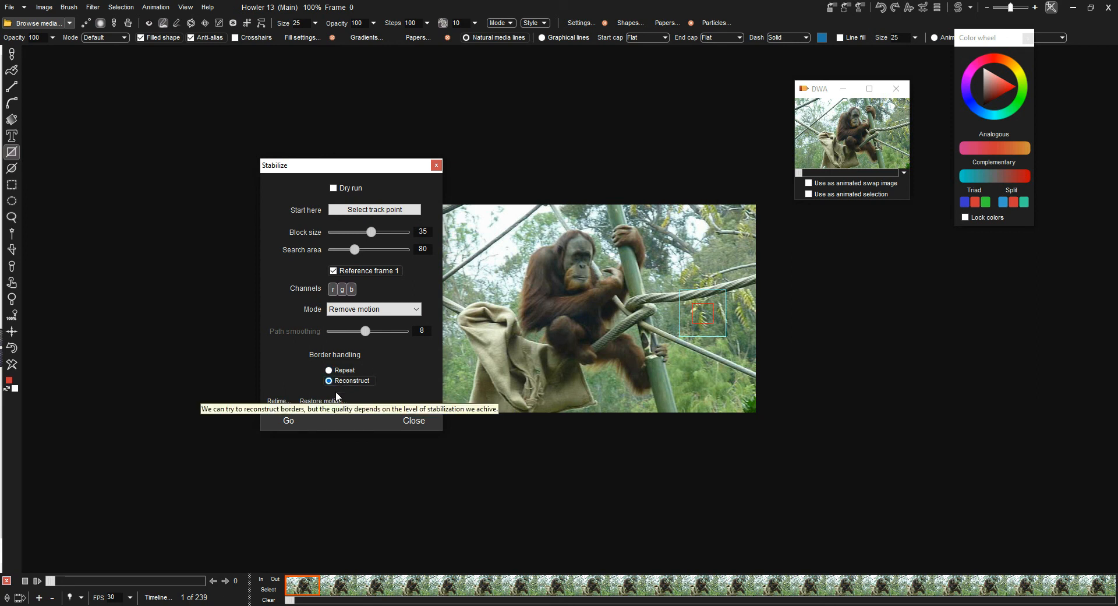
click(289, 421)
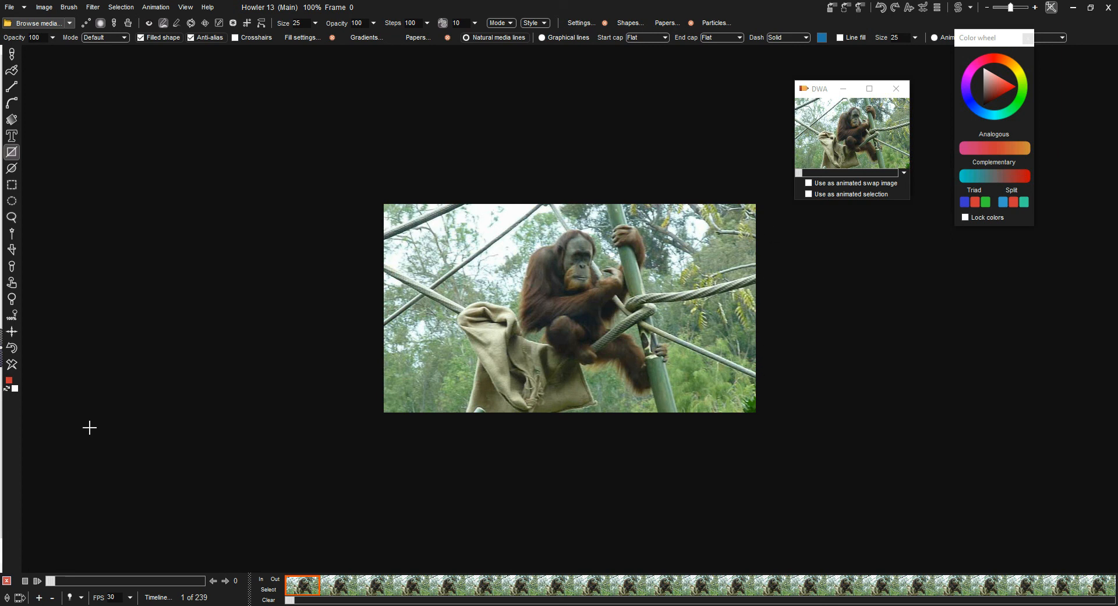
click(39, 580)
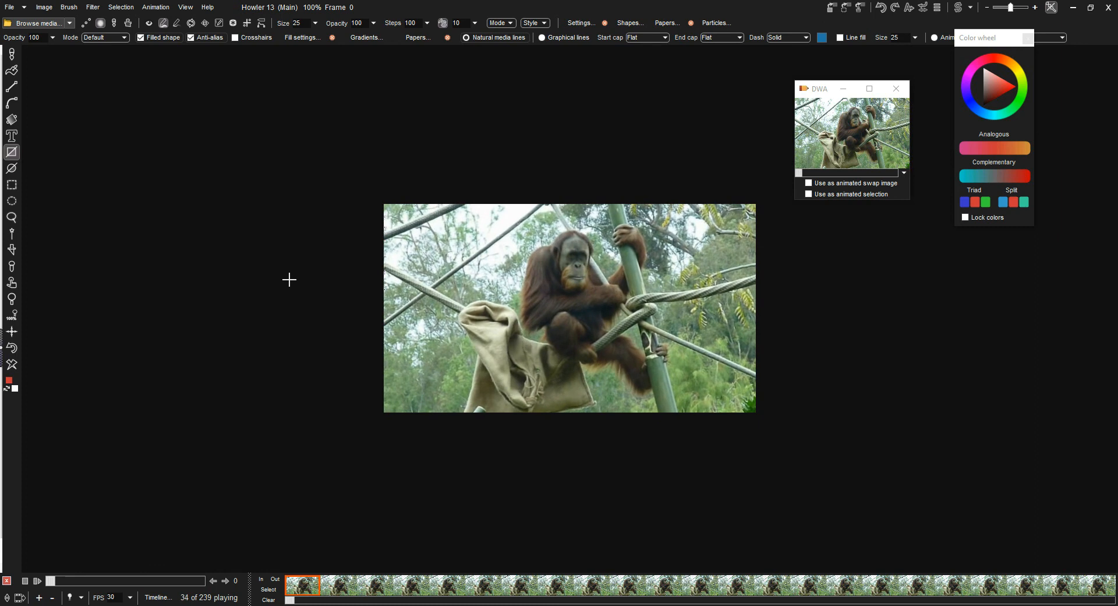
click(25, 581)
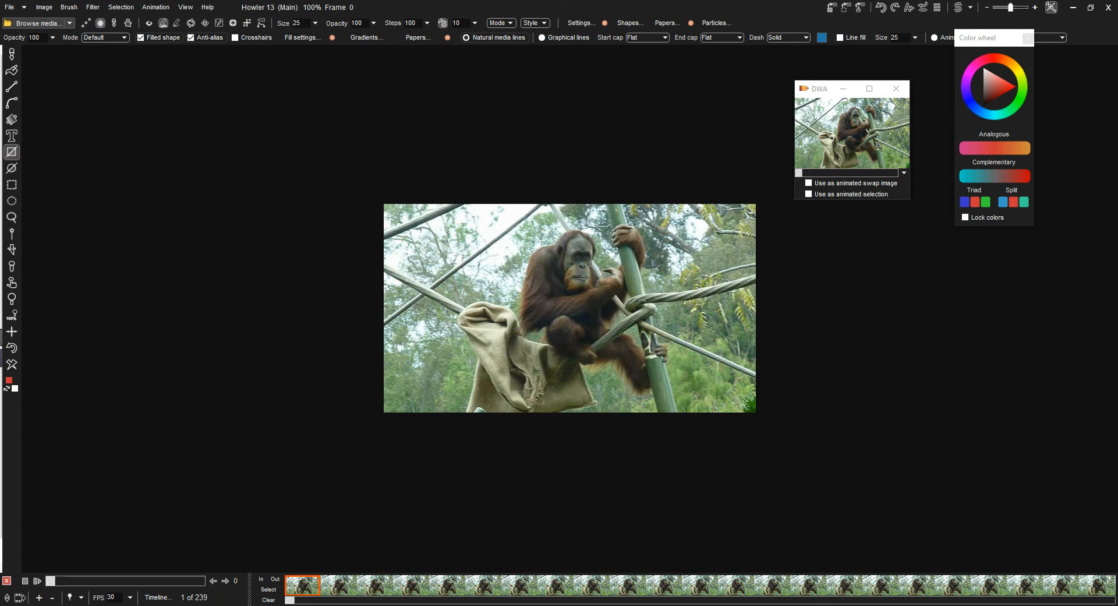
right_click(971, 605)
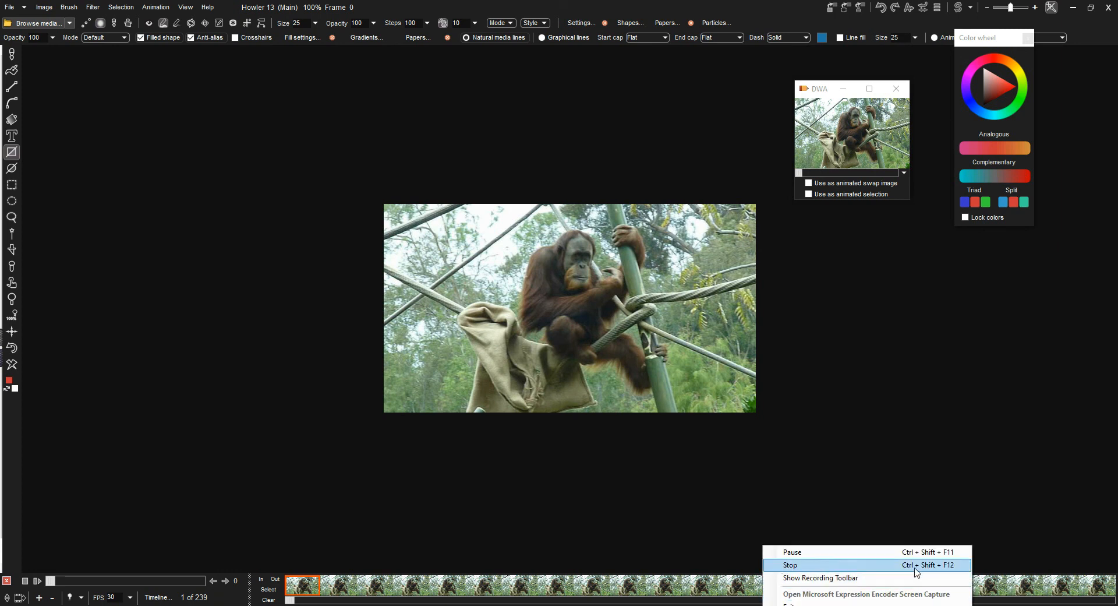